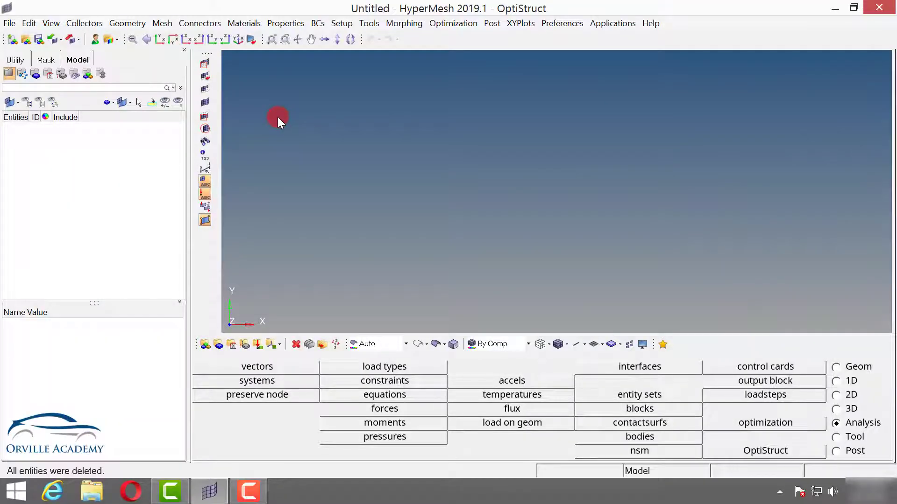
Set the HyperMesh user profile to OptiStruct.
{"action": "left_click", "coordinate": [9, 23]}
{"action": "left_click", "coordinate": [14, 37]}
{"action": "left_click", "coordinate": [98, 42]}
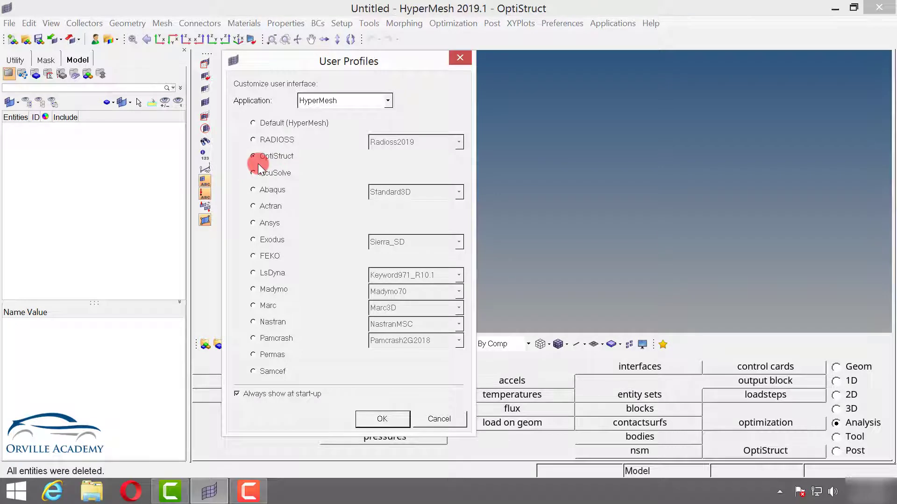
{"action": "left_click", "coordinate": [367, 417]}
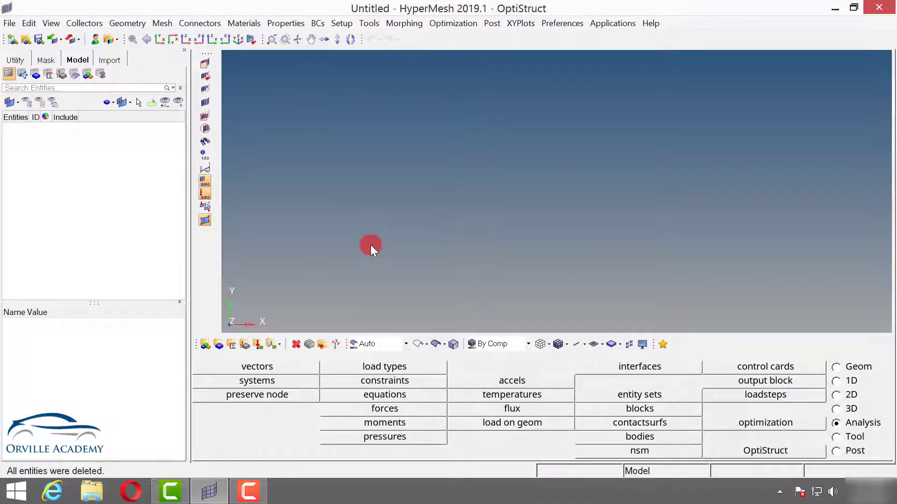
Import the OptiStruct solver deck Assembly_Validation-01.fem.
{"action": "left_click", "coordinate": [52, 40]}
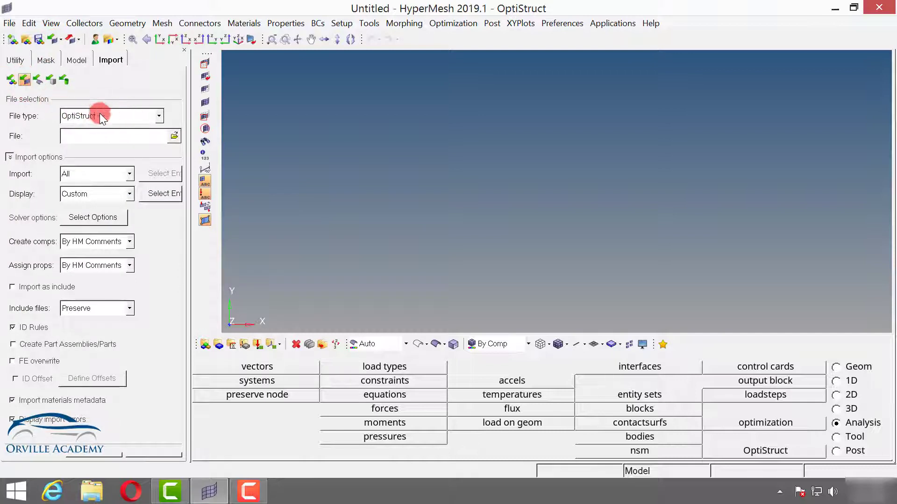
{"action": "left_click", "coordinate": [176, 136]}
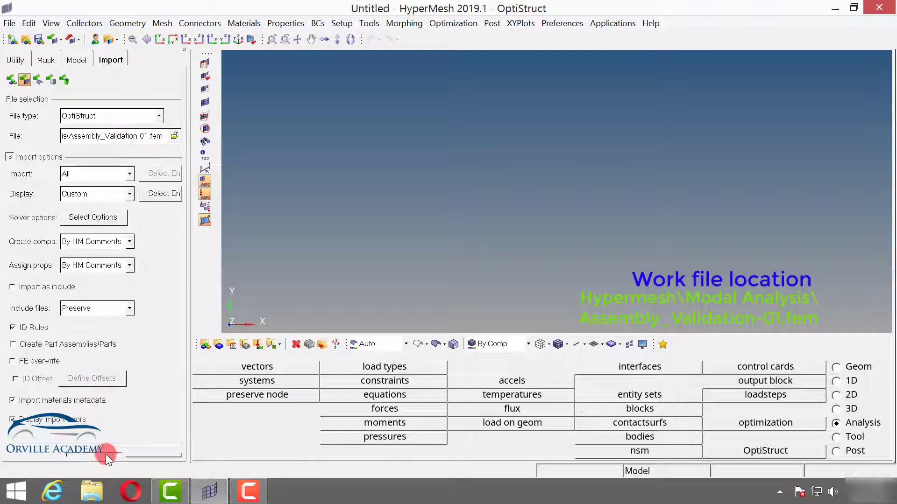
{"action": "left_click", "coordinate": [105, 454]}
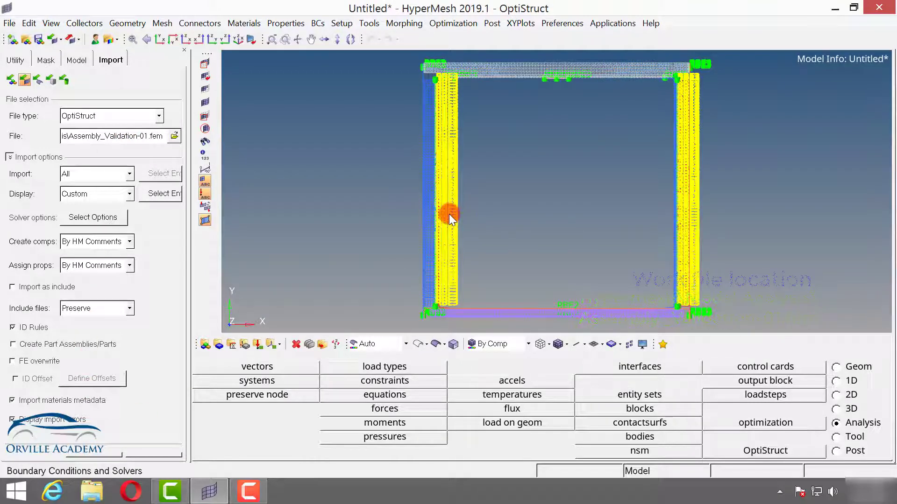
Display the frame assembly as shaded elements with mesh lines in isometric view, close the import settings and inspect the side rail's connections.
{"action": "left_click", "coordinate": [558, 344]}
{"action": "left_click_drag", "start_coordinate": [514, 266], "coordinate": [480, 226], "text": "ctrl"}
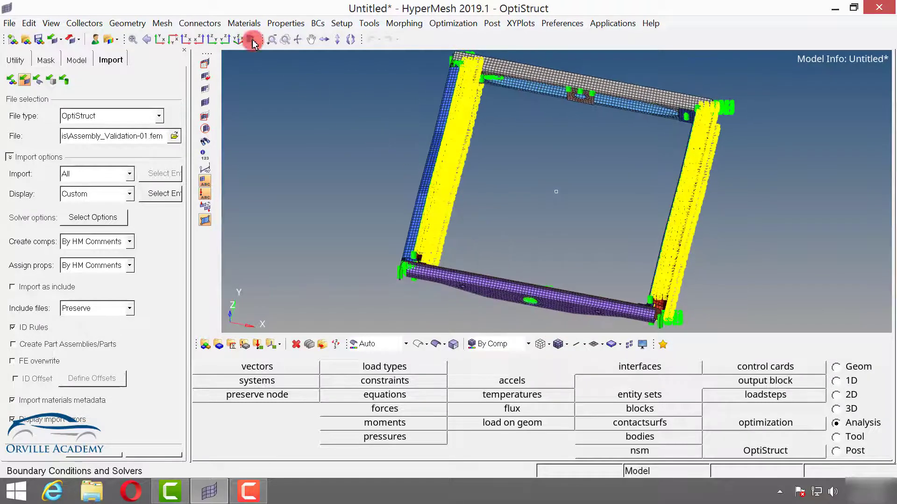
{"action": "left_click", "coordinate": [235, 41]}
{"action": "left_click", "coordinate": [146, 455]}
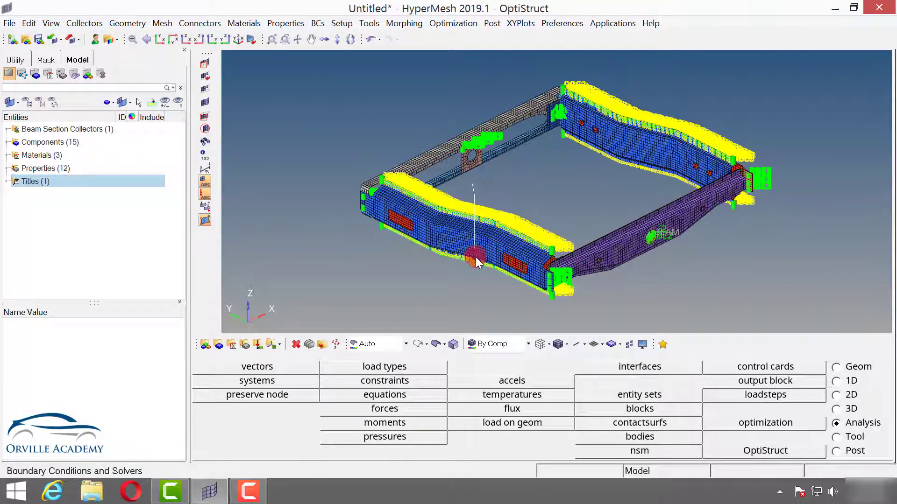
{"action": "scroll", "coordinate": [475, 255], "scroll_direction": "up", "scroll_amount": 5}
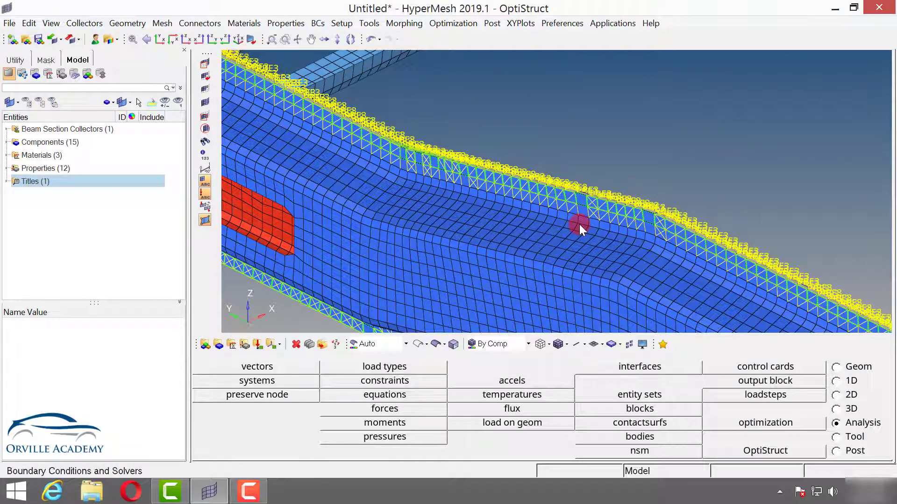
{"action": "scroll", "coordinate": [579, 224], "scroll_direction": "down", "scroll_amount": 5}
{"action": "scroll", "coordinate": [433, 192], "scroll_direction": "up", "scroll_amount": 1}
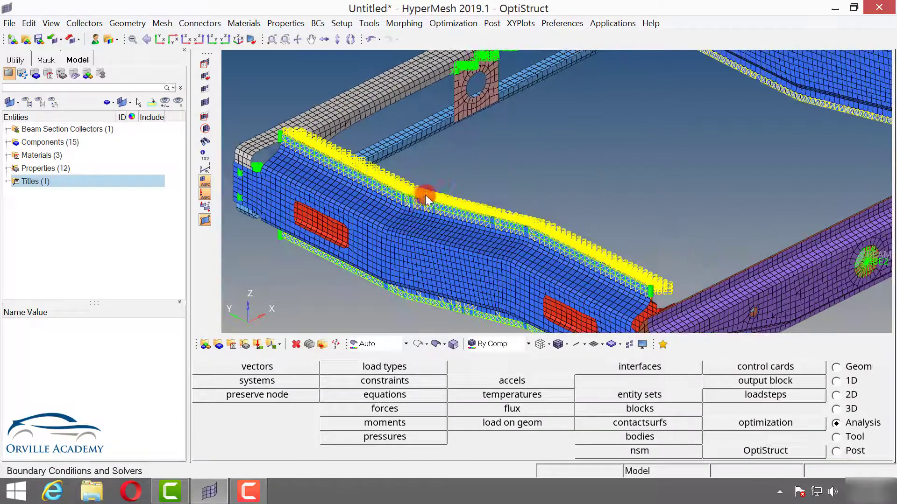
{"action": "scroll", "coordinate": [434, 192], "scroll_direction": "down", "scroll_amount": 4}
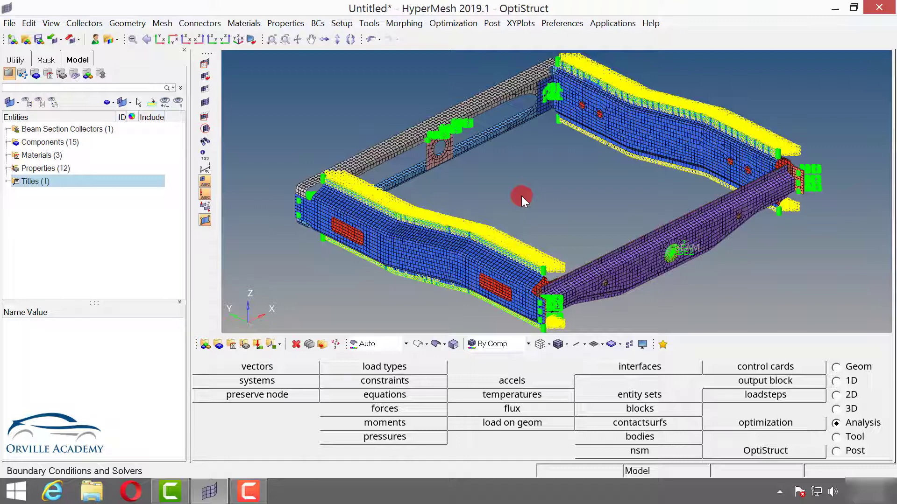
{"action": "scroll", "coordinate": [521, 195], "scroll_direction": "down", "scroll_amount": 1}
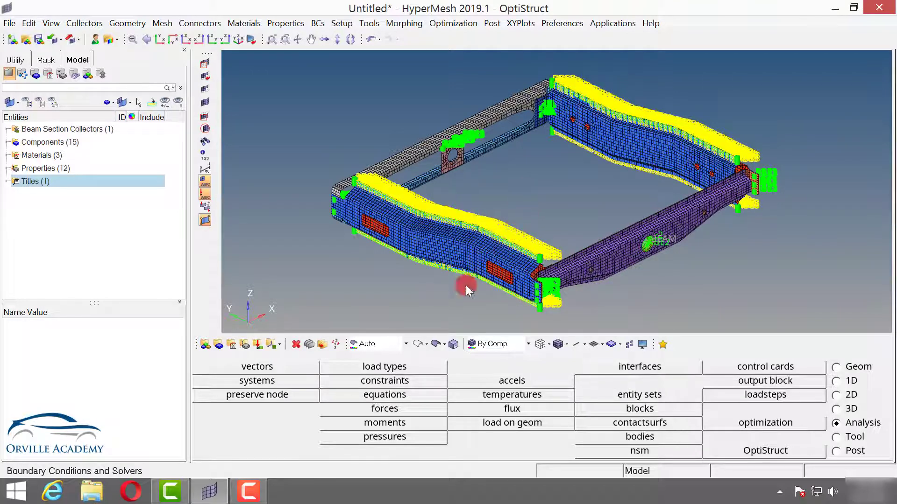
Colour the elements by material and give the three materials distinct colours.
{"action": "left_click", "coordinate": [528, 346]}
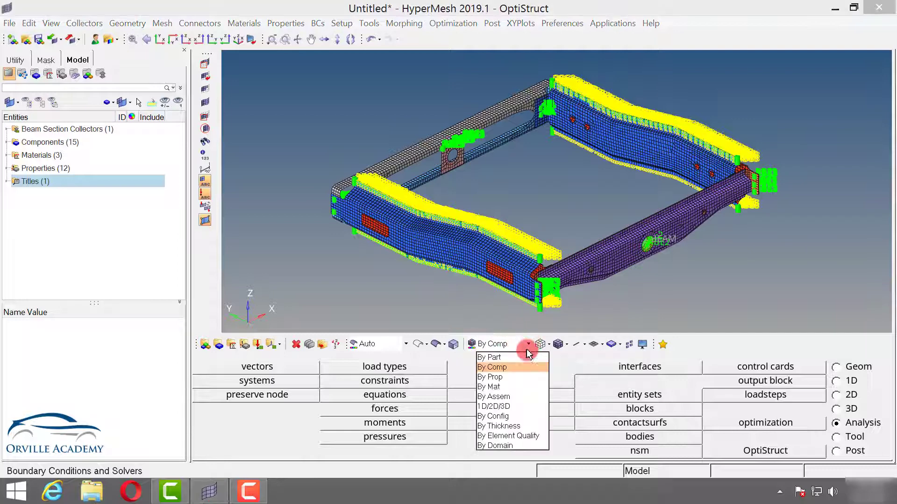
{"action": "left_click", "coordinate": [496, 387]}
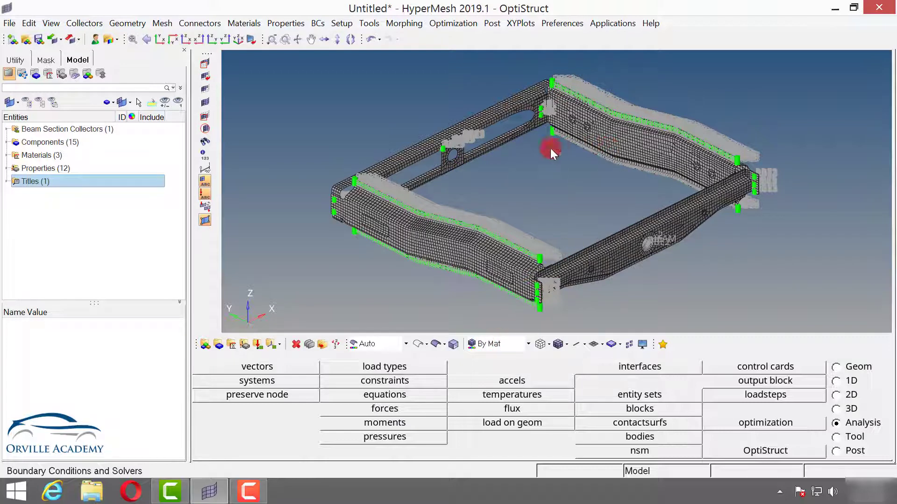
{"action": "left_click", "coordinate": [7, 155]}
{"action": "left_click_drag", "start_coordinate": [39, 169], "coordinate": [176, 198]}
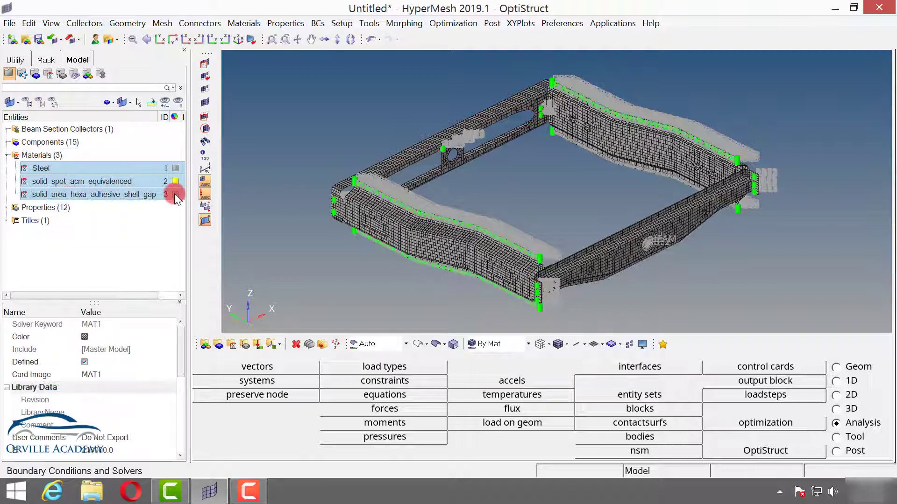
{"action": "left_click", "coordinate": [175, 193]}
{"action": "left_click", "coordinate": [180, 224]}
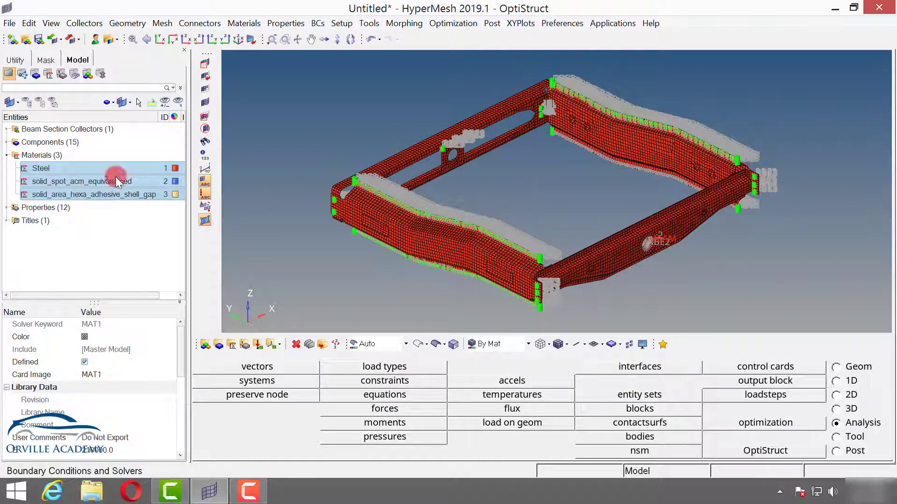
Hide the elements of all materials to check which ones lack a material, and unmask everything in isometric view.
{"action": "left_click", "coordinate": [44, 158]}
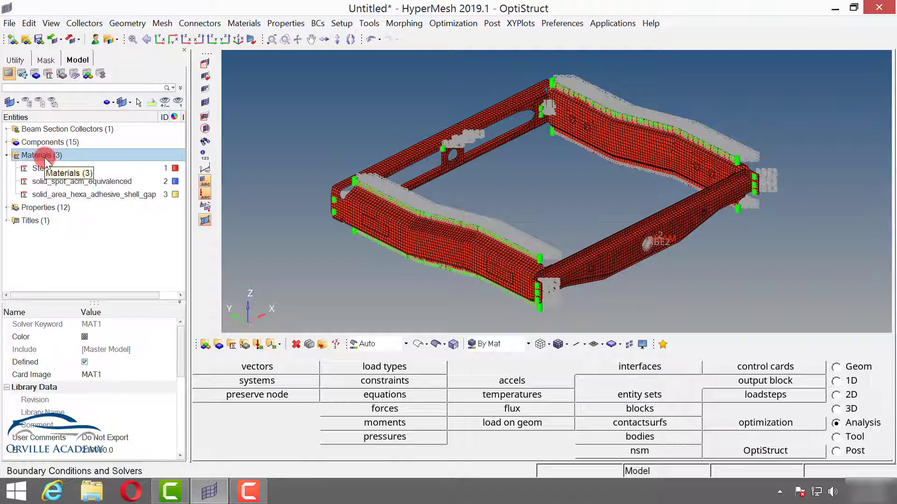
{"action": "right_click", "coordinate": [44, 156]}
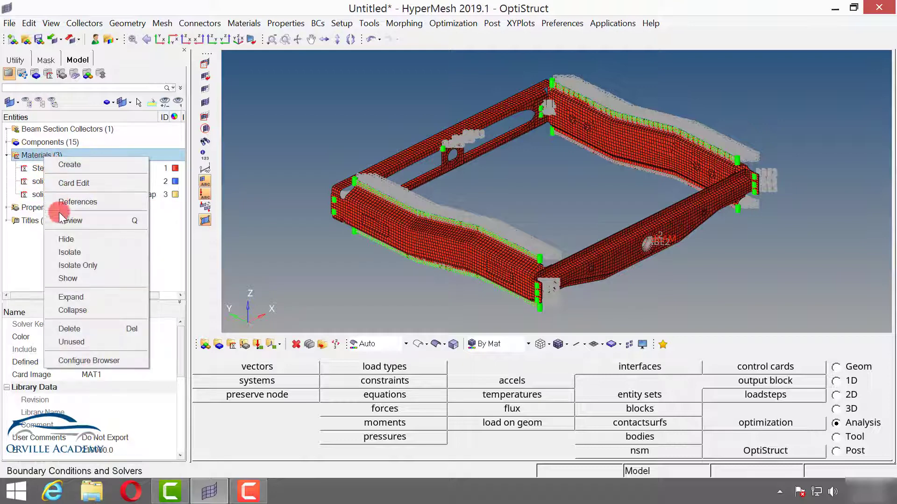
{"action": "left_click", "coordinate": [70, 239]}
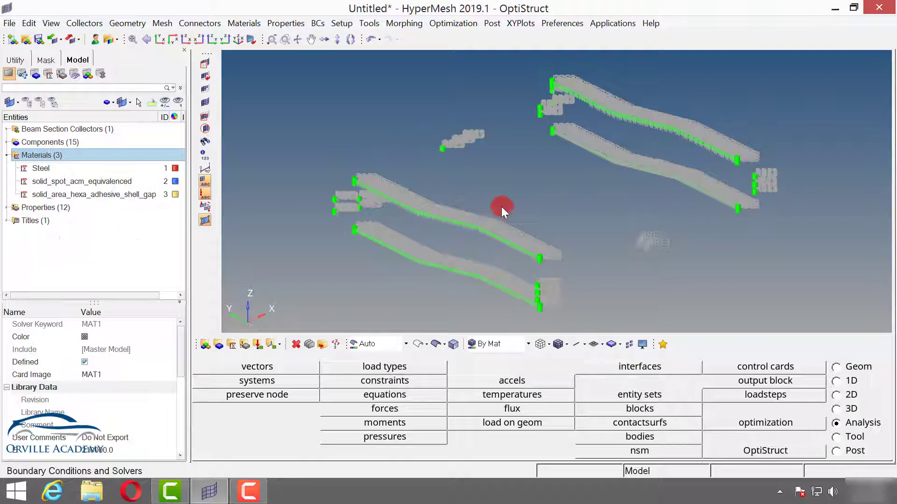
{"action": "scroll", "coordinate": [629, 132], "scroll_direction": "up", "scroll_amount": 5}
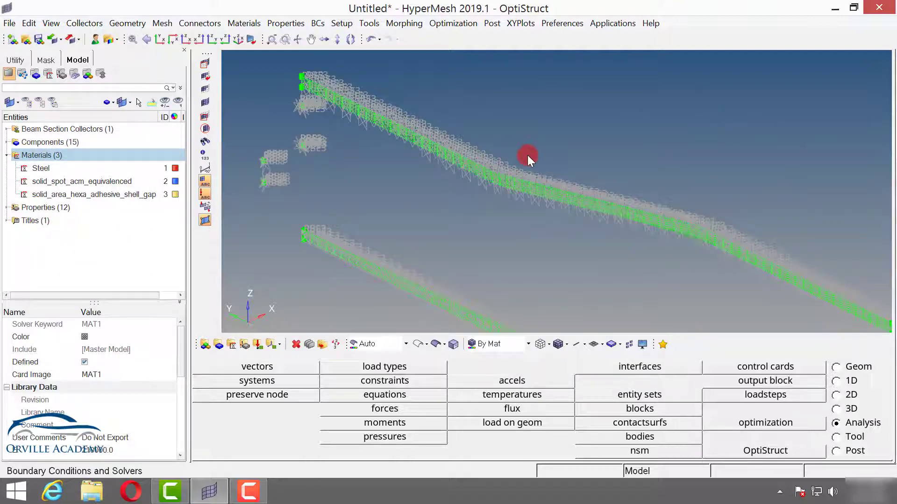
{"action": "key", "text": "F5"}
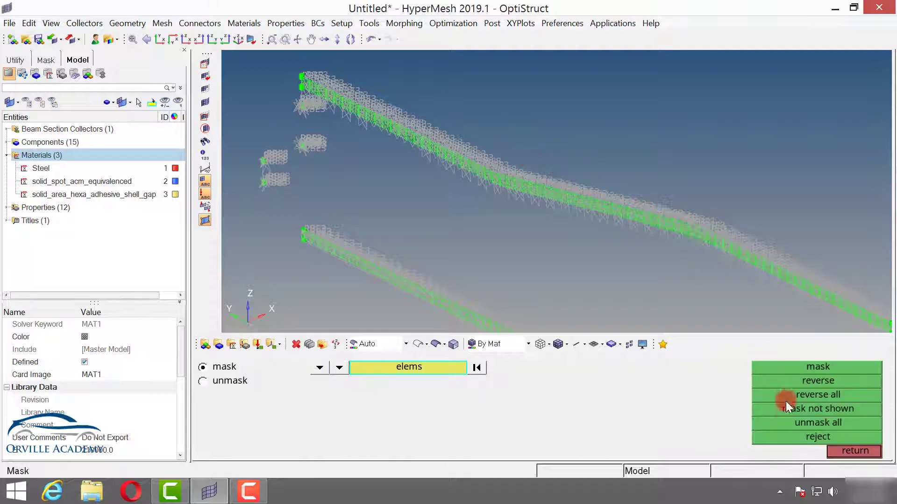
{"action": "left_click", "coordinate": [787, 423]}
{"action": "left_click", "coordinate": [830, 450]}
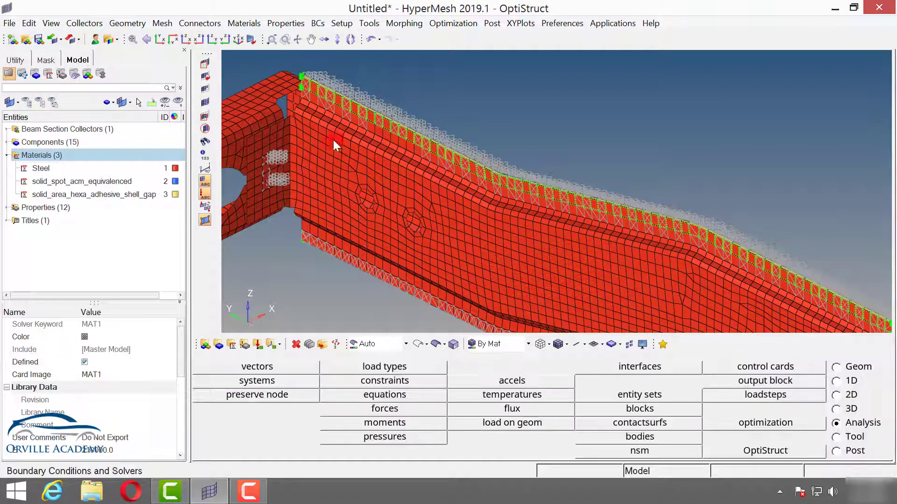
{"action": "left_click", "coordinate": [238, 41]}
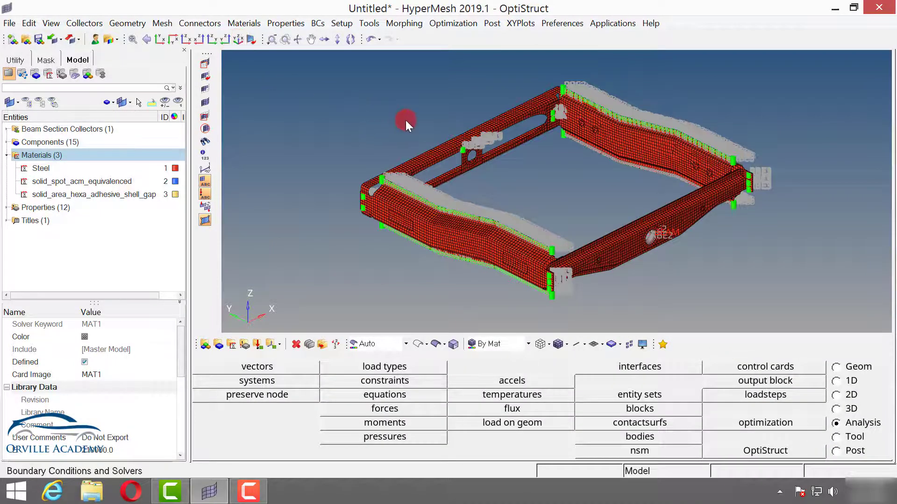
Colour the elements by property and inspect the assignments on the side rails and cross members.
{"action": "left_click", "coordinate": [528, 346]}
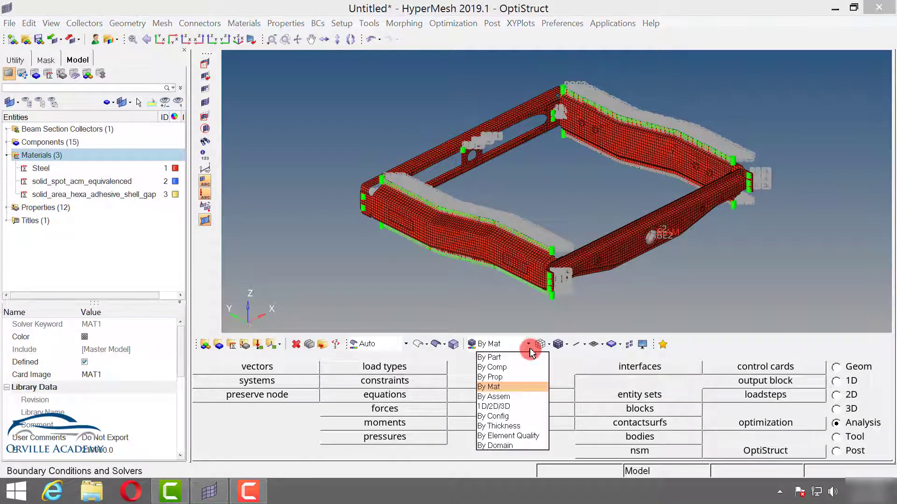
{"action": "left_click", "coordinate": [494, 377]}
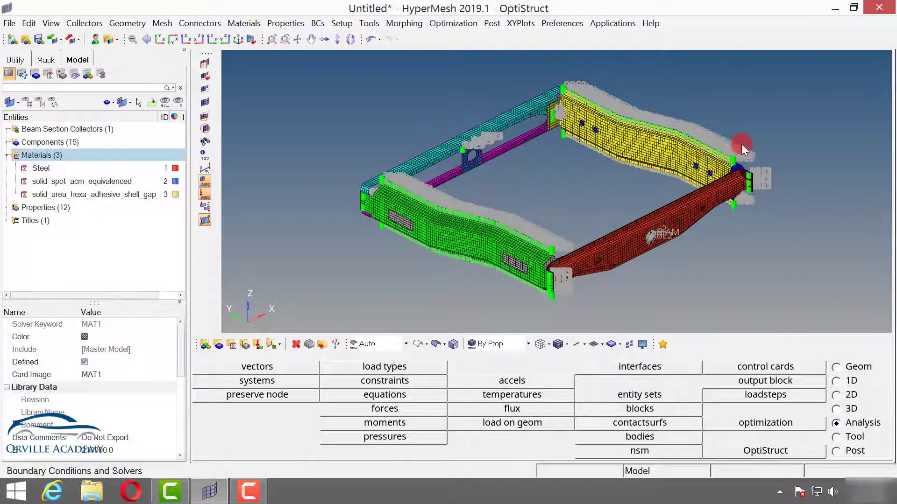
{"action": "left_click_drag", "start_coordinate": [741, 145], "coordinate": [720, 212]}
{"action": "scroll", "coordinate": [564, 193], "scroll_direction": "down", "scroll_amount": 4}
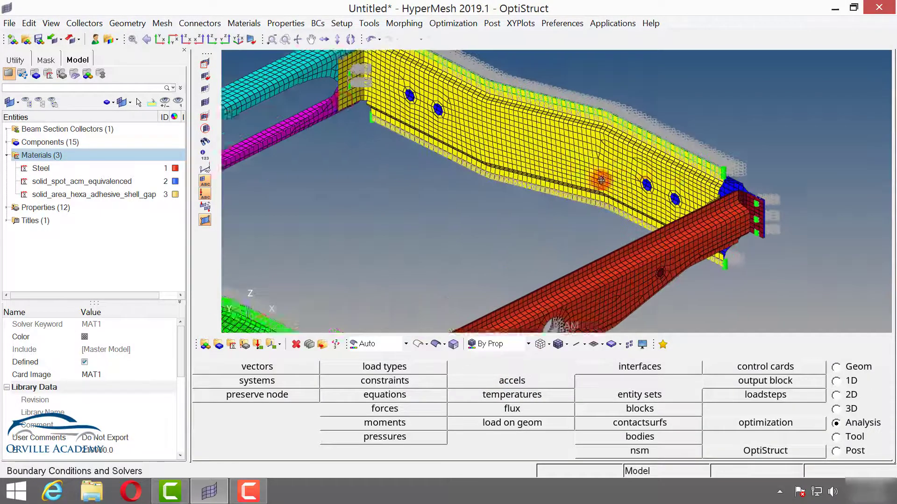
{"action": "scroll", "coordinate": [368, 88], "scroll_direction": "up", "scroll_amount": 5}
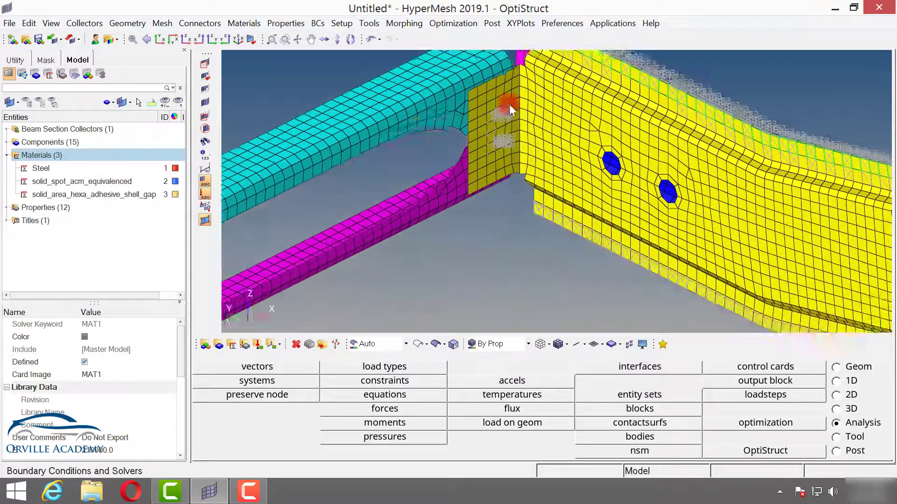
{"action": "left_click_drag", "start_coordinate": [325, 257], "coordinate": [506, 218], "text": "ctrl"}
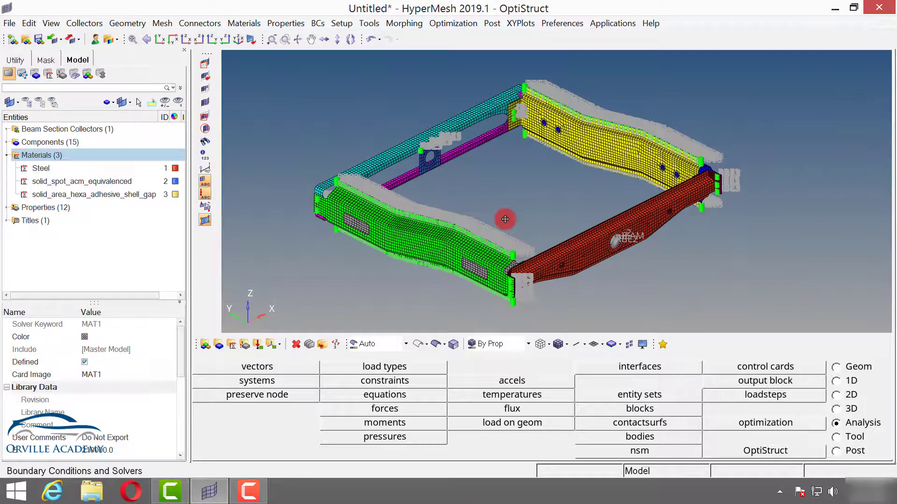
Hide the elements of all properties to check which ones lack a property, and unmask all elements.
{"action": "right_click", "coordinate": [49, 209]}
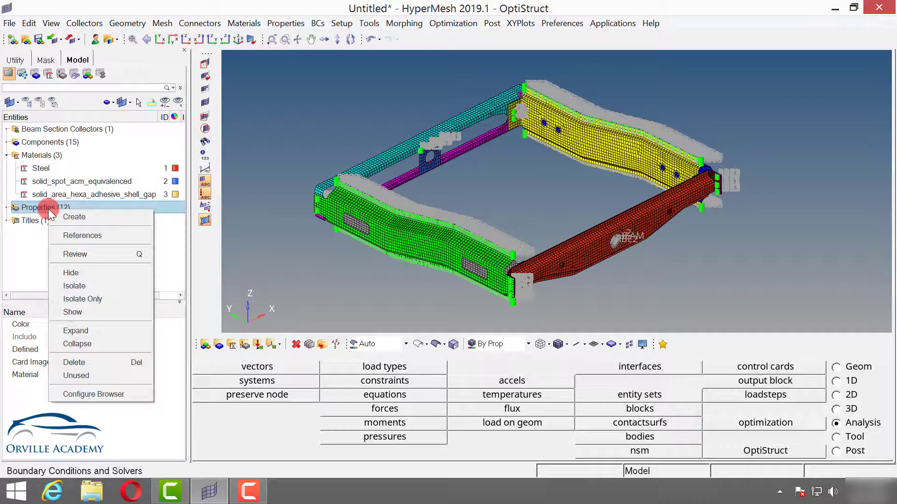
{"action": "left_click", "coordinate": [69, 272]}
{"action": "mouse_move", "coordinate": [586, 174]}
{"action": "left_mouse_down", "text": "ctrl"}
{"action": "mouse_move", "coordinate": [595, 143]}
{"action": "mouse_move", "coordinate": [574, 157]}
{"action": "left_mouse_up", "text": "ctrl"}
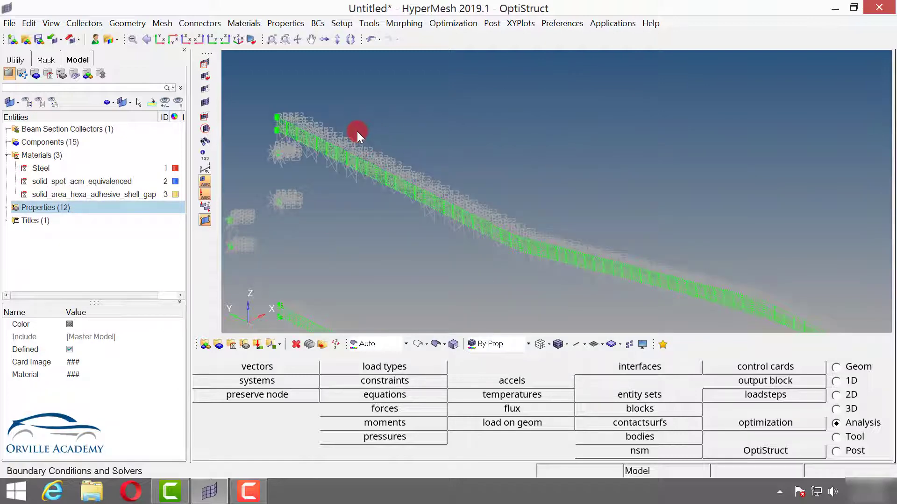
{"action": "left_click_drag", "start_coordinate": [504, 85], "coordinate": [553, 183], "text": "ctrl"}
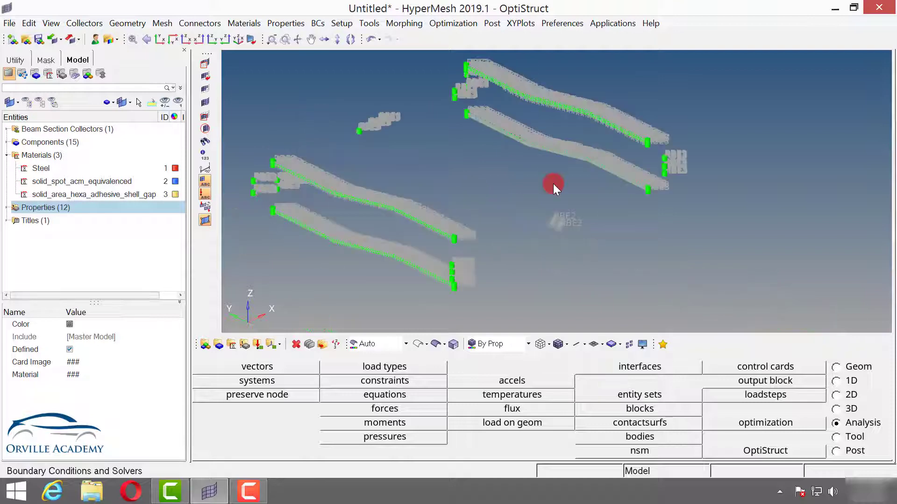
{"action": "key", "text": "F5"}
{"action": "left_click", "coordinate": [787, 423]}
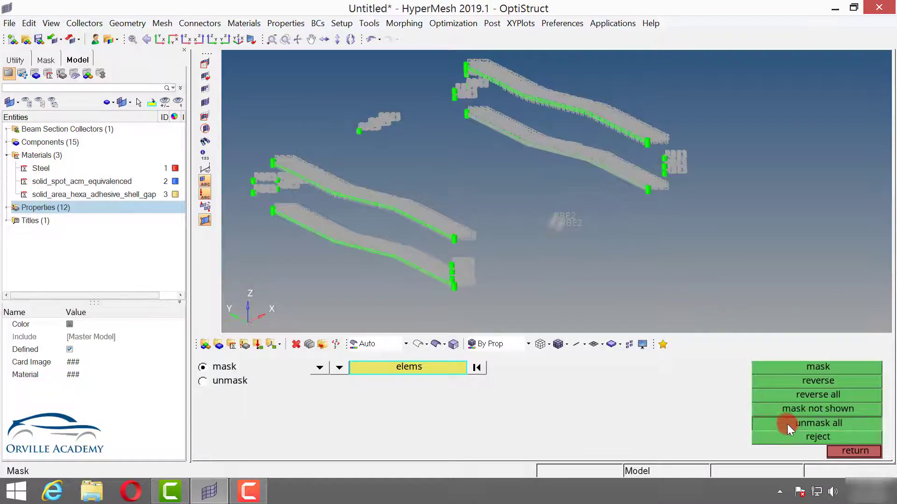
{"action": "left_click", "coordinate": [839, 449]}
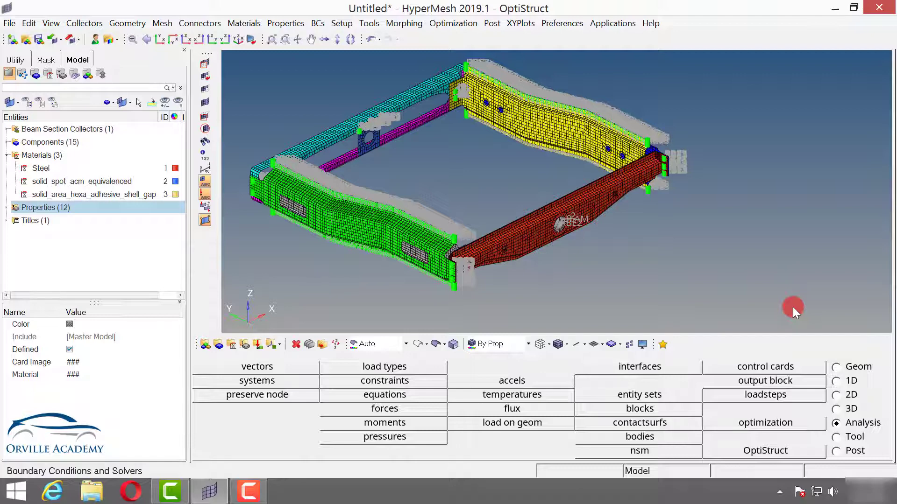
Calculate the total mass of all displayed elements of the frame.
{"action": "left_click", "coordinate": [846, 439]}
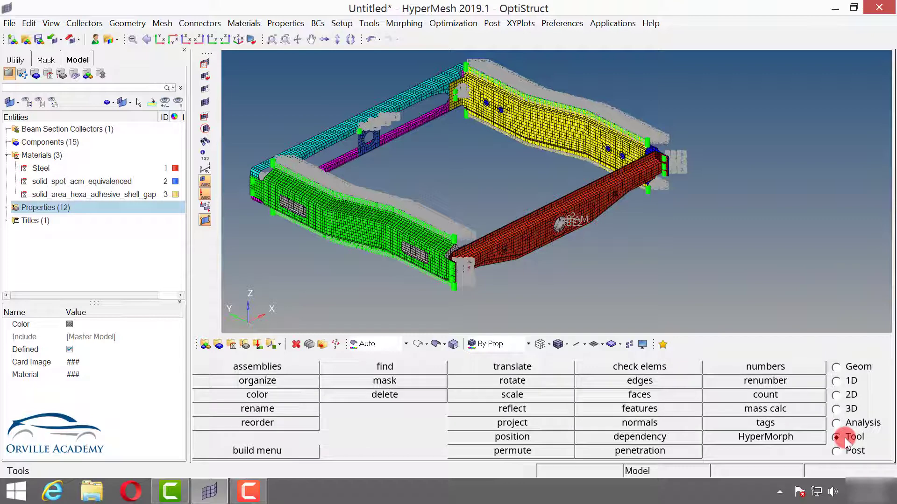
{"action": "left_click", "coordinate": [790, 411]}
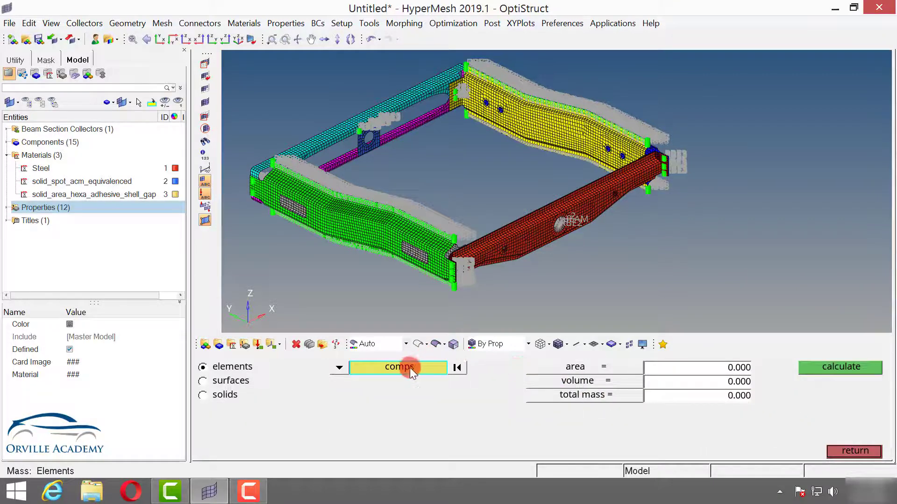
{"action": "left_click", "coordinate": [340, 368]}
{"action": "left_click", "coordinate": [318, 386]}
{"action": "left_click", "coordinate": [388, 366]}
{"action": "left_click", "coordinate": [253, 397]}
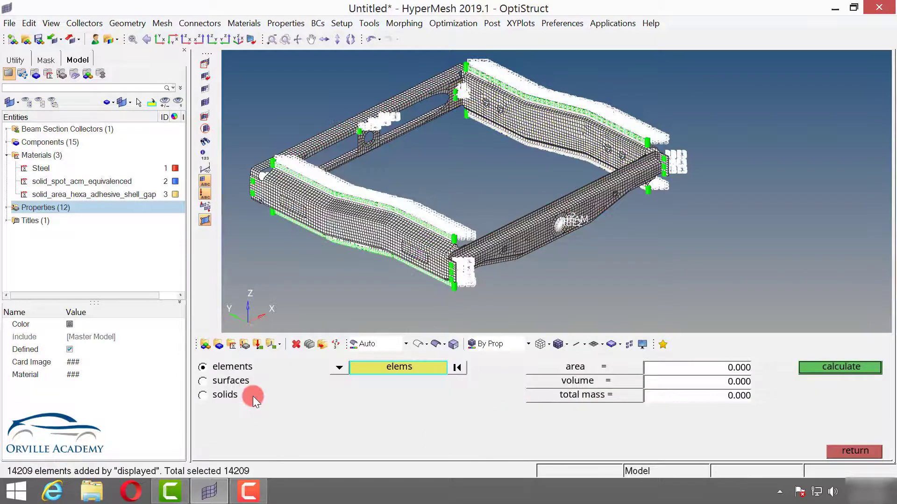
{"action": "left_click", "coordinate": [821, 365]}
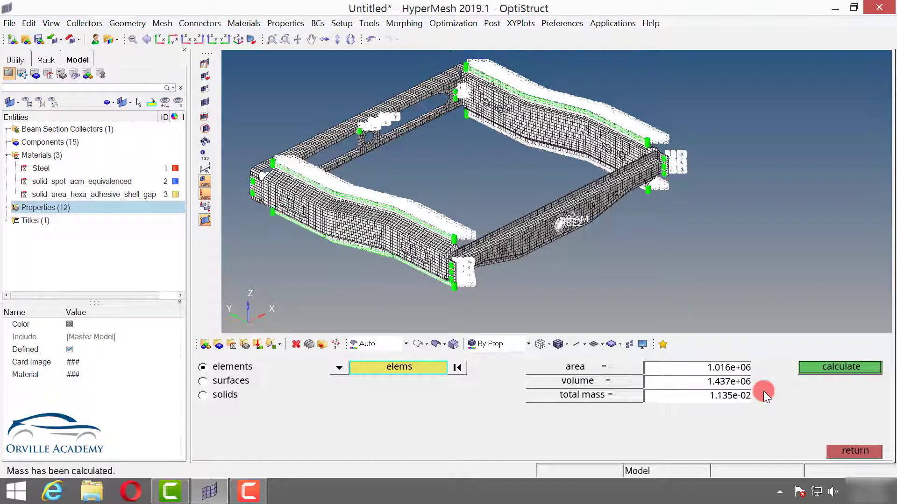
{"action": "left_click", "coordinate": [845, 448]}
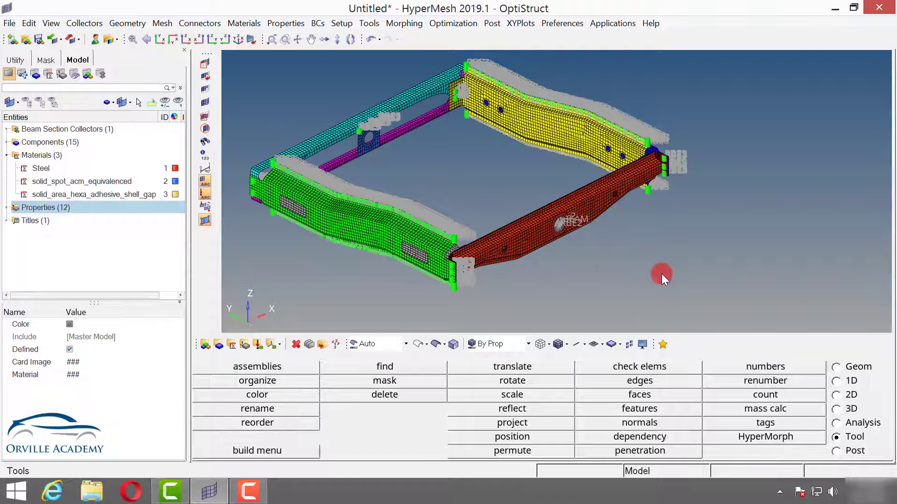
Create a load collector named EIGRL with the EIGRL card image and open its card for editing.
{"action": "left_click", "coordinate": [257, 344]}
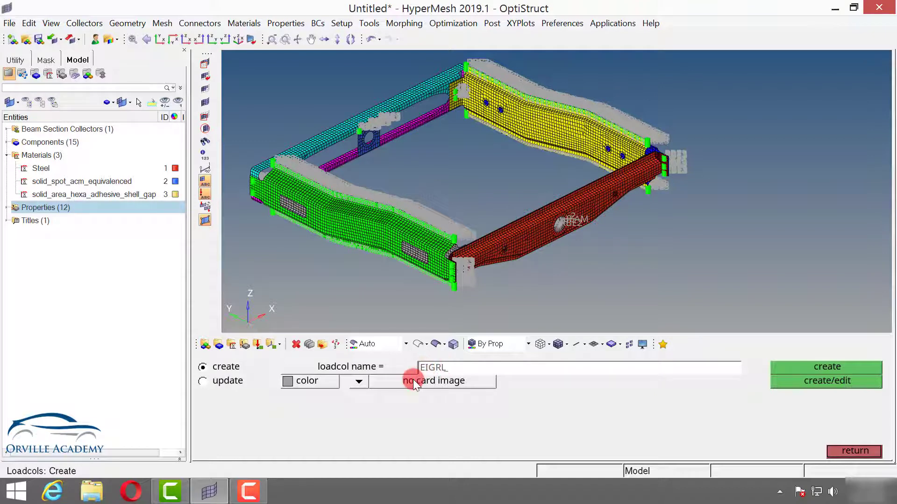
{"action": "left_click", "coordinate": [357, 383]}
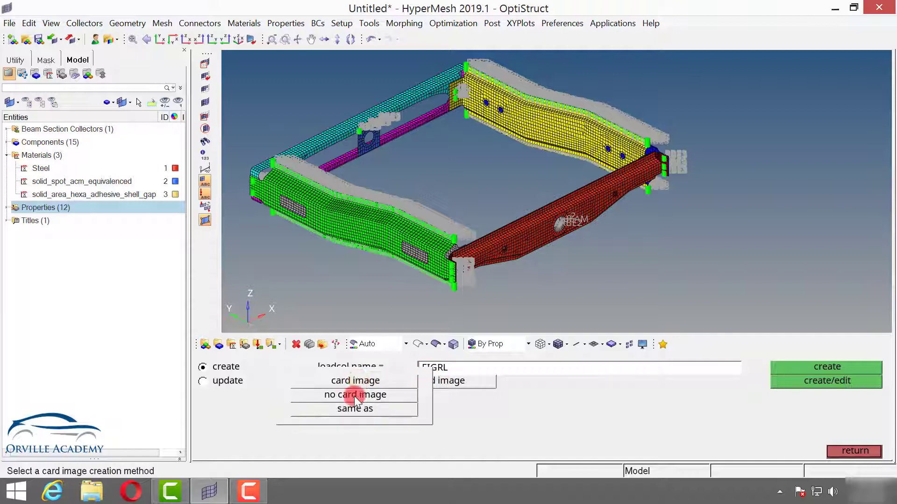
{"action": "left_click", "coordinate": [360, 380]}
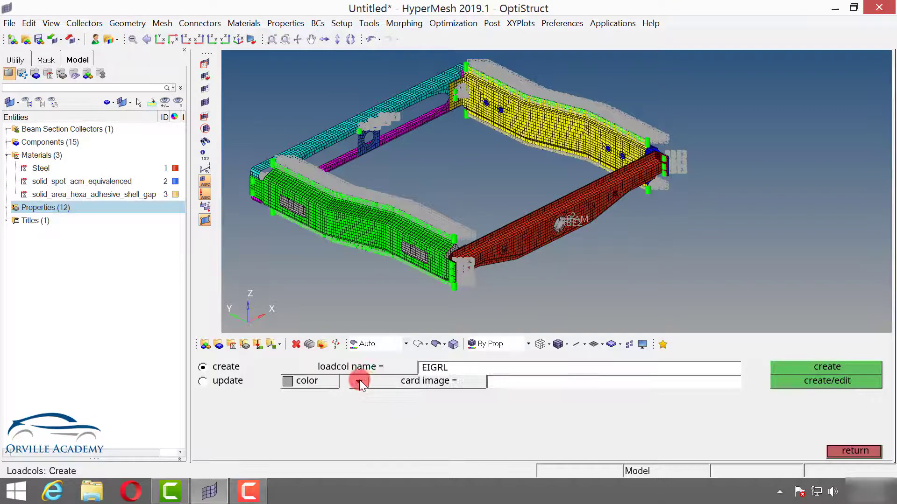
{"action": "left_click", "coordinate": [427, 380]}
{"action": "left_click", "coordinate": [473, 380]}
{"action": "left_click", "coordinate": [798, 381]}
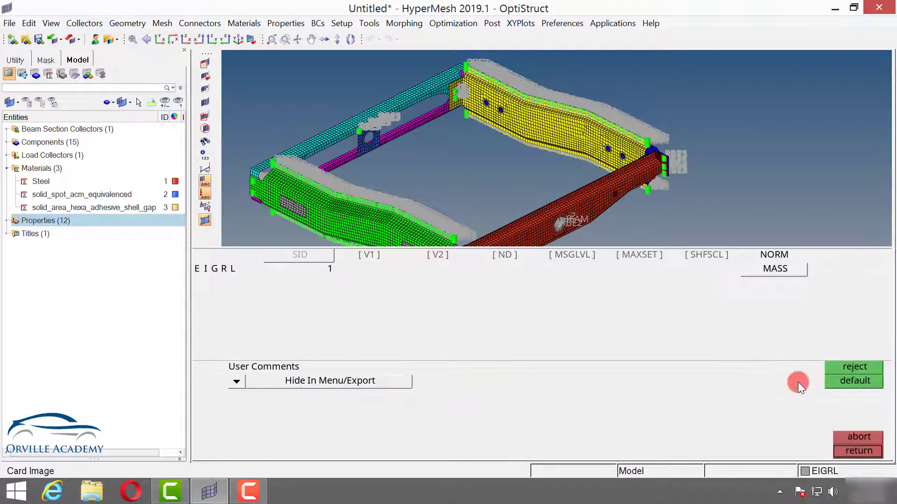
Set the number of modes (ND) on the EIGRL card to 20.
{"action": "left_click", "coordinate": [505, 260]}
{"action": "type", "text": "20"}
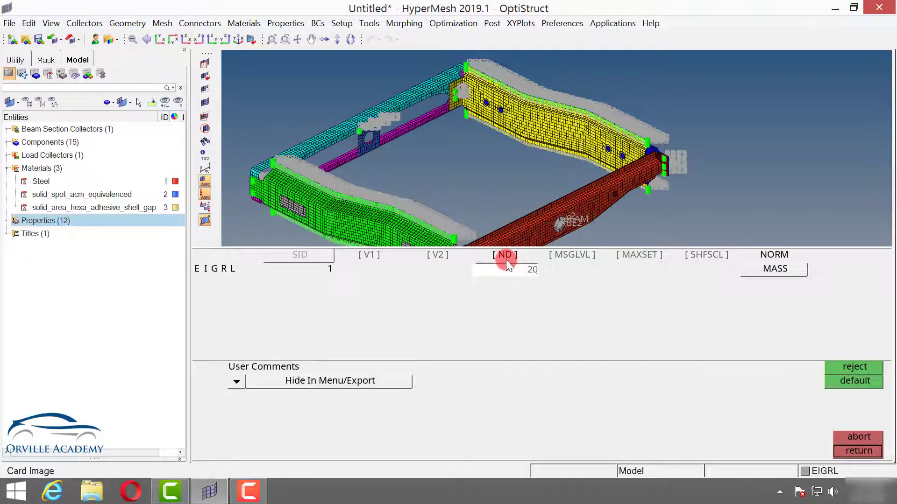
{"action": "left_click", "coordinate": [834, 449]}
{"action": "left_click", "coordinate": [842, 450]}
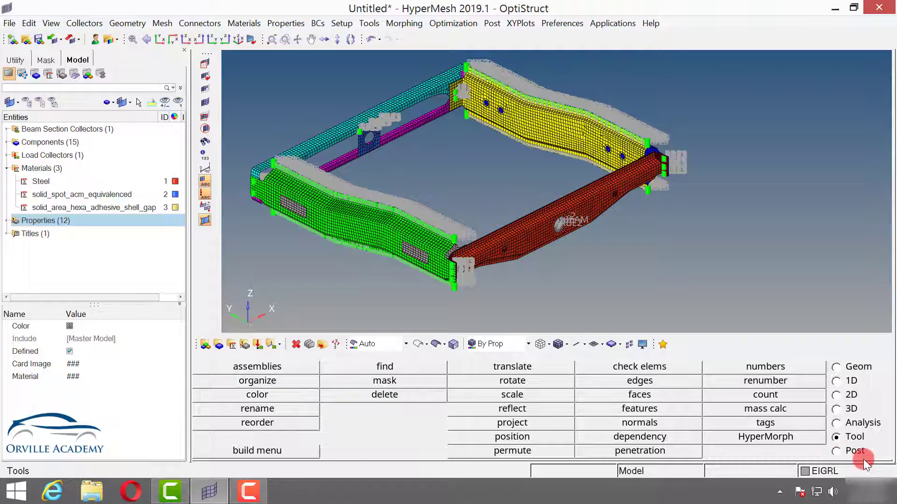
Start a new load step named Modal_Analysis with the analysis type normal modes.
{"action": "left_click", "coordinate": [850, 424]}
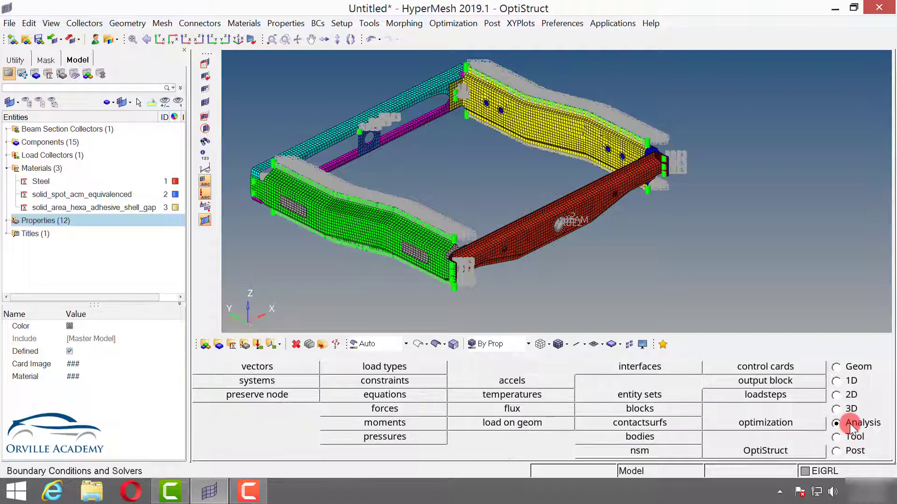
{"action": "left_click", "coordinate": [777, 398]}
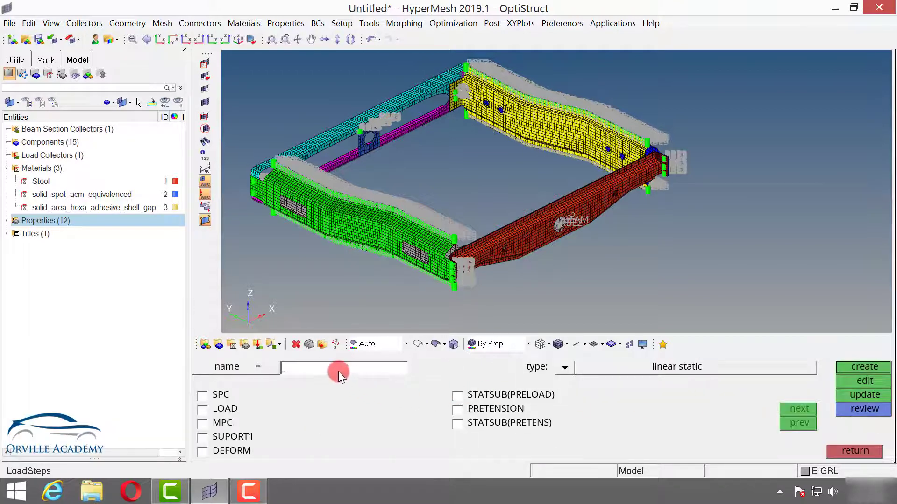
{"action": "type", "text": "Mo"}
{"action": "key", "text": "BackSpace"}
{"action": "key", "text": "BackSpace"}
{"action": "type", "text": "Modal"}
{"action": "left_click", "coordinate": [566, 368]}
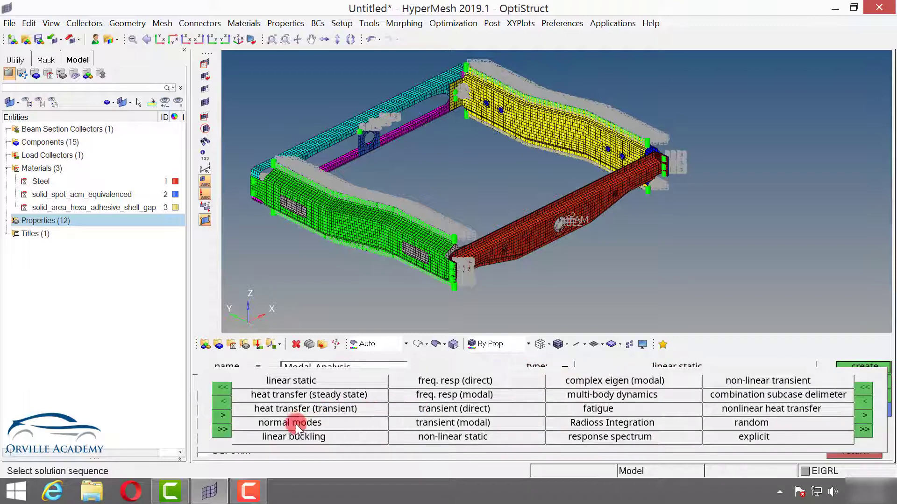
{"action": "left_click", "coordinate": [311, 422]}
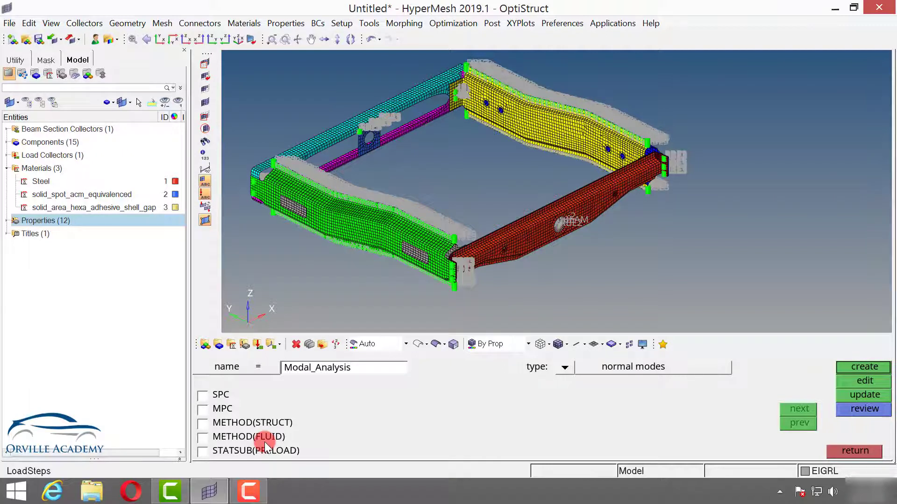
Assign the EIGRL load collector as METHOD(STRUCT), create the load step and review its subcase card.
{"action": "left_click", "coordinate": [207, 422]}
{"action": "left_click", "coordinate": [322, 424]}
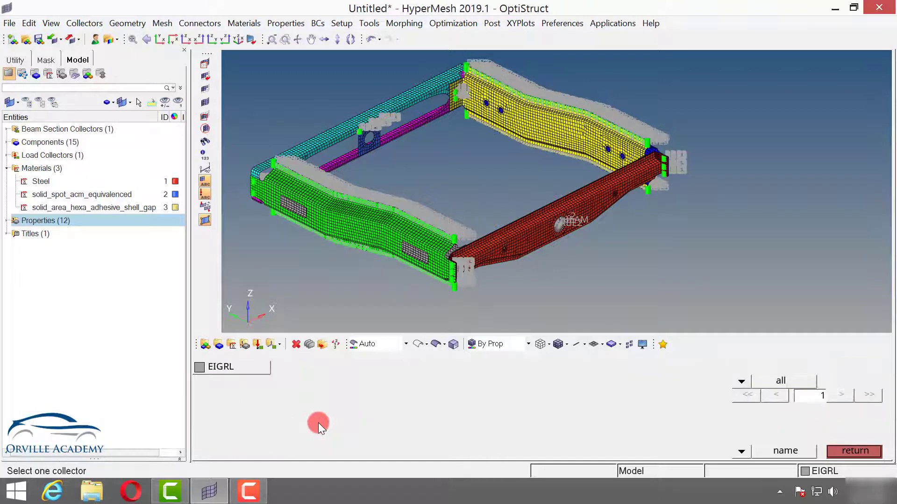
{"action": "left_click", "coordinate": [237, 368]}
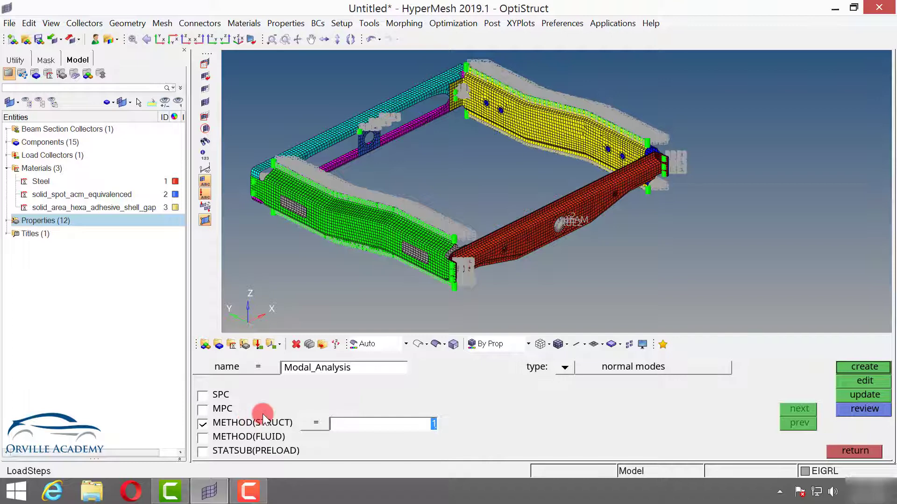
{"action": "left_click", "coordinate": [848, 368]}
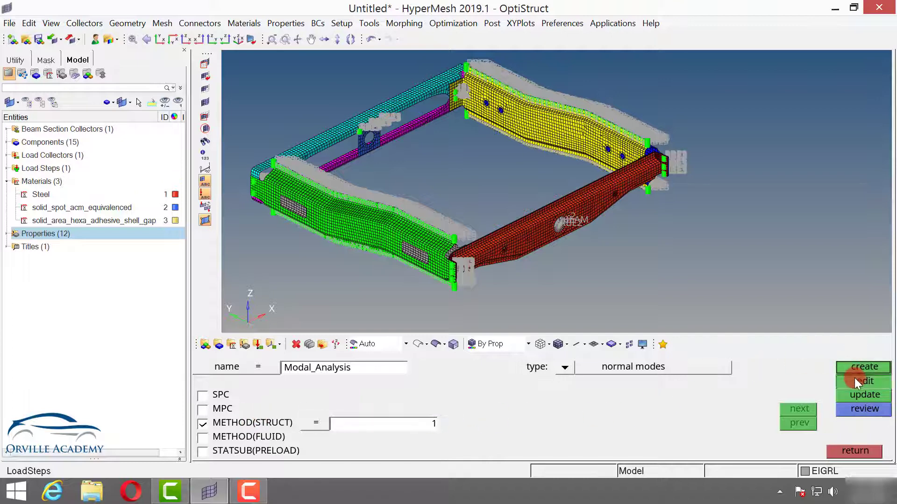
{"action": "left_click", "coordinate": [854, 377]}
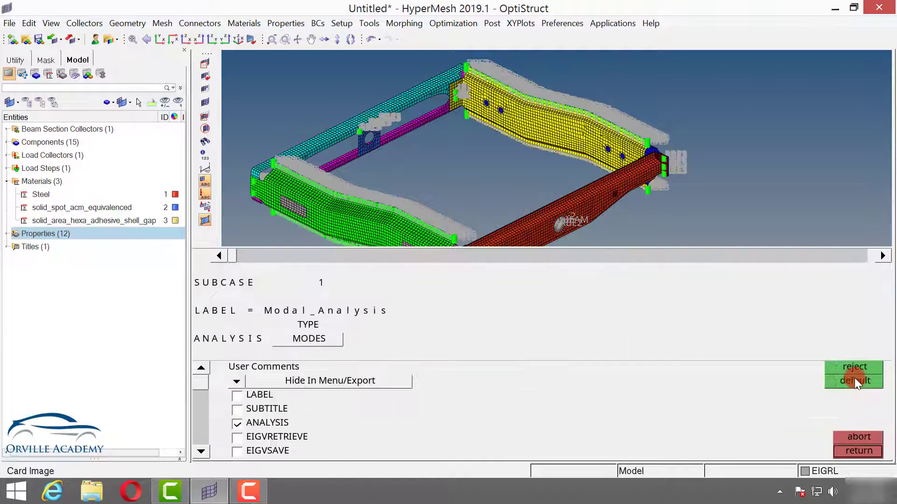
{"action": "left_click", "coordinate": [859, 452]}
{"action": "left_click", "coordinate": [858, 452]}
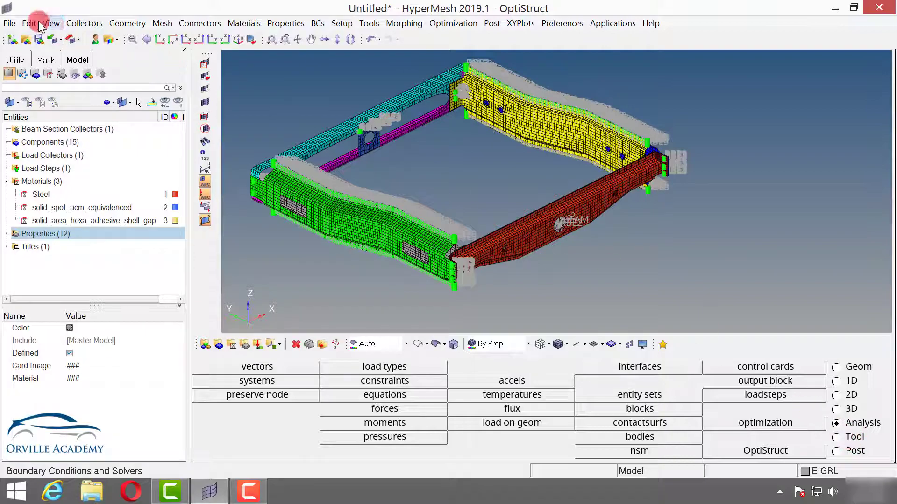
Save the model as Frame_Assembly_Validation-01 in the Frame_Assembly_Validation-01 folder.
{"action": "left_click", "coordinate": [10, 23]}
{"action": "left_click", "coordinate": [31, 76]}
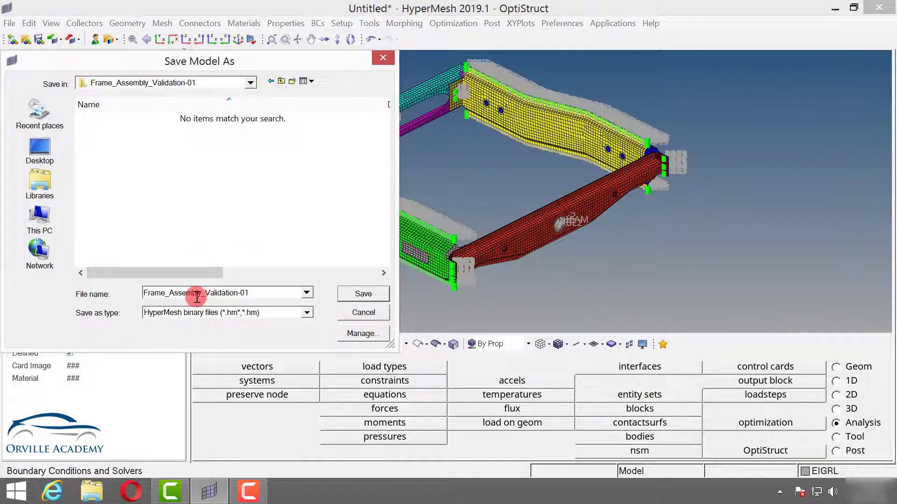
{"action": "left_click", "coordinate": [355, 294]}
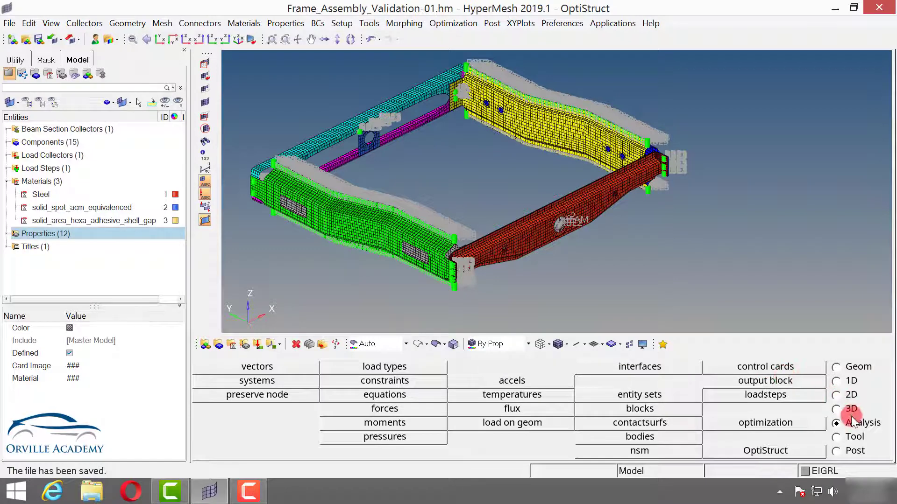
Run the OptiStruct analysis with the export option set to all and close the solver view once the job finishes.
{"action": "left_click", "coordinate": [766, 446]}
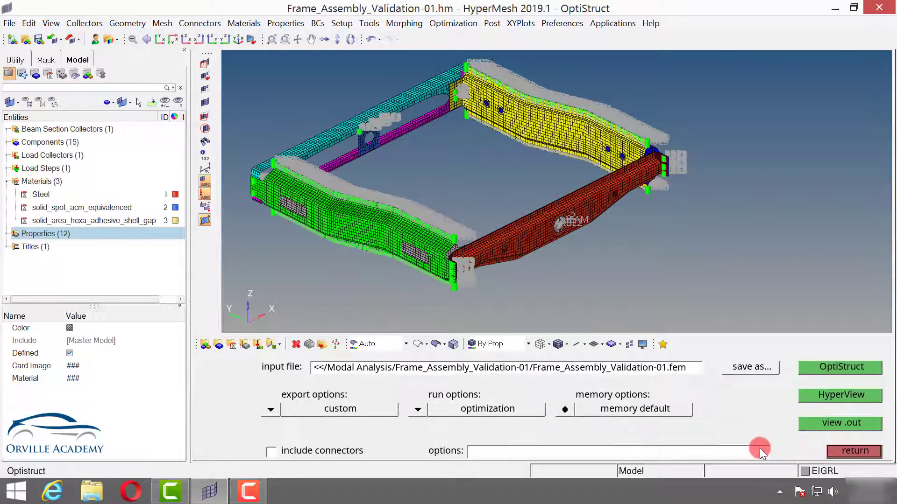
{"action": "left_click", "coordinate": [275, 410]}
{"action": "left_click", "coordinate": [275, 409]}
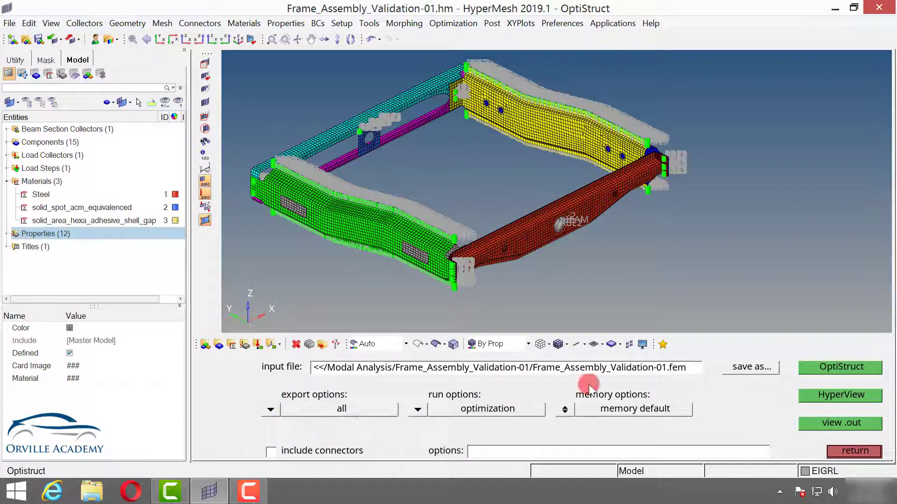
{"action": "left_click", "coordinate": [817, 369]}
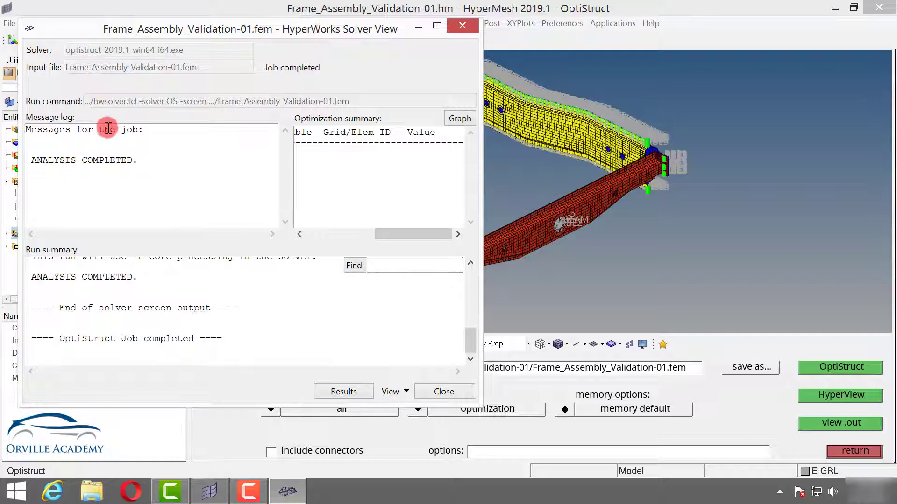
{"action": "left_click", "coordinate": [436, 394]}
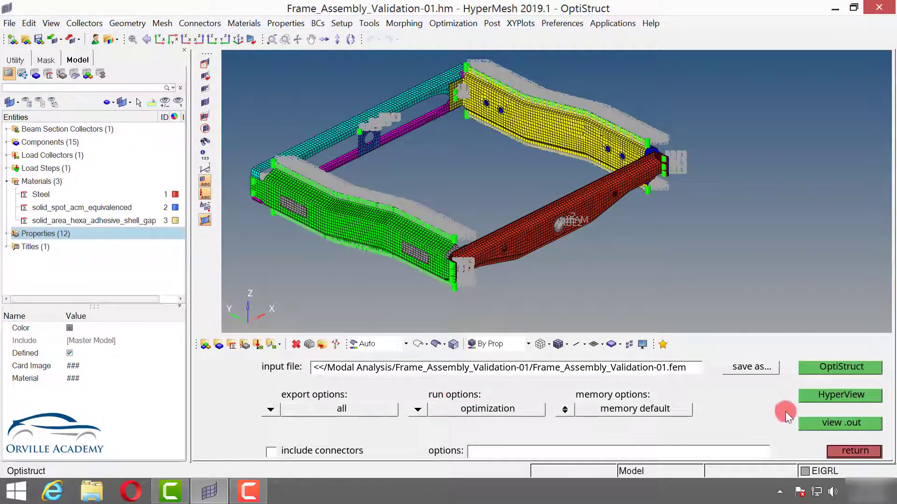
Open the analysis results in HyperView and narrow the results browser to enlarge the graphics area.
{"action": "left_click", "coordinate": [849, 394]}
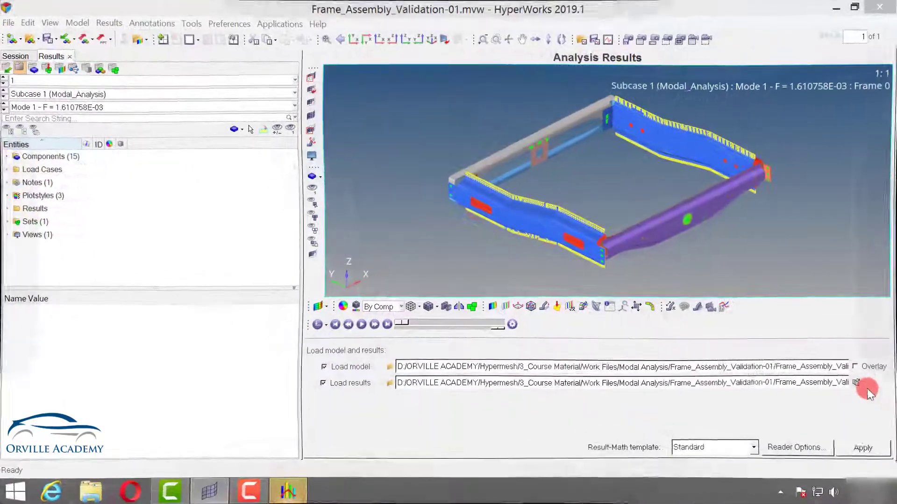
{"action": "left_click", "coordinate": [795, 379]}
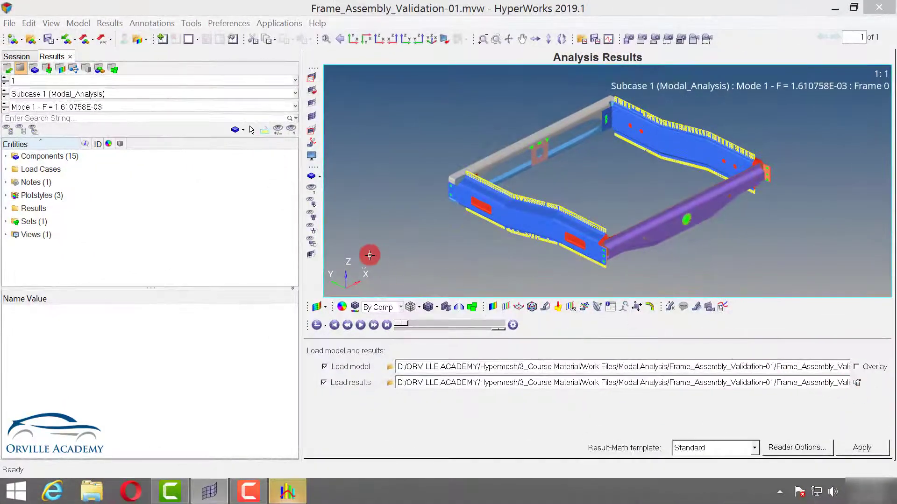
{"action": "left_click_drag", "start_coordinate": [294, 225], "coordinate": [204, 223]}
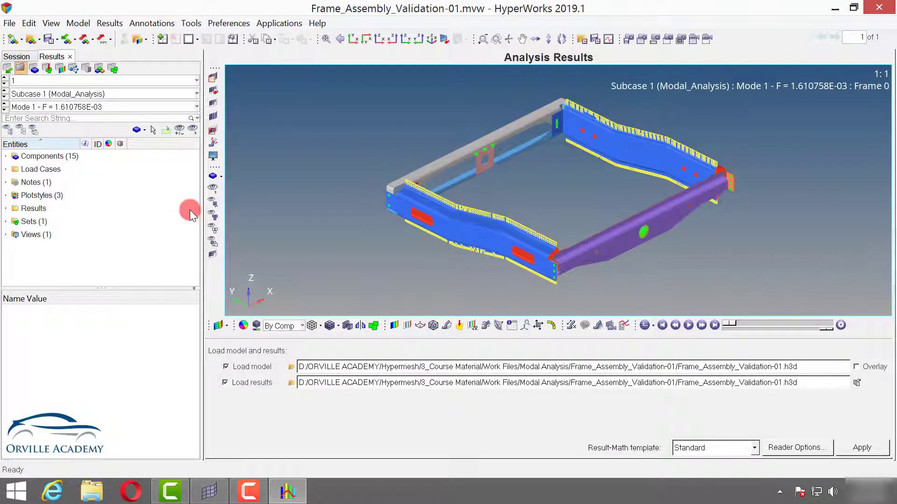
Select Mode 7 and contour the Eigen Mode magnitude on all components.
{"action": "left_click", "coordinate": [120, 107]}
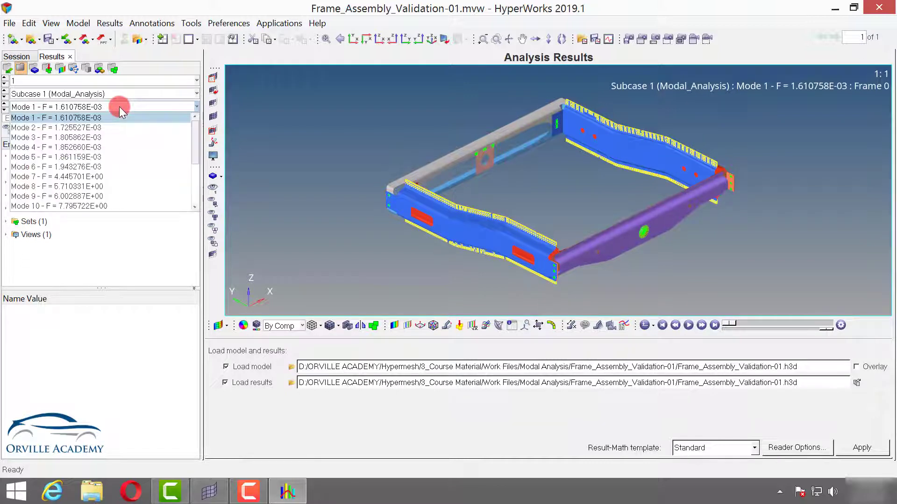
{"action": "left_click", "coordinate": [86, 175]}
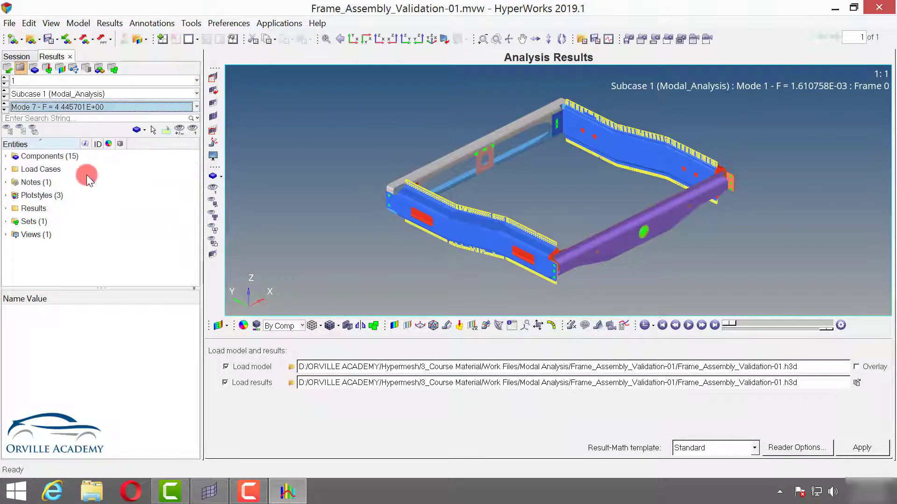
{"action": "left_click", "coordinate": [394, 325]}
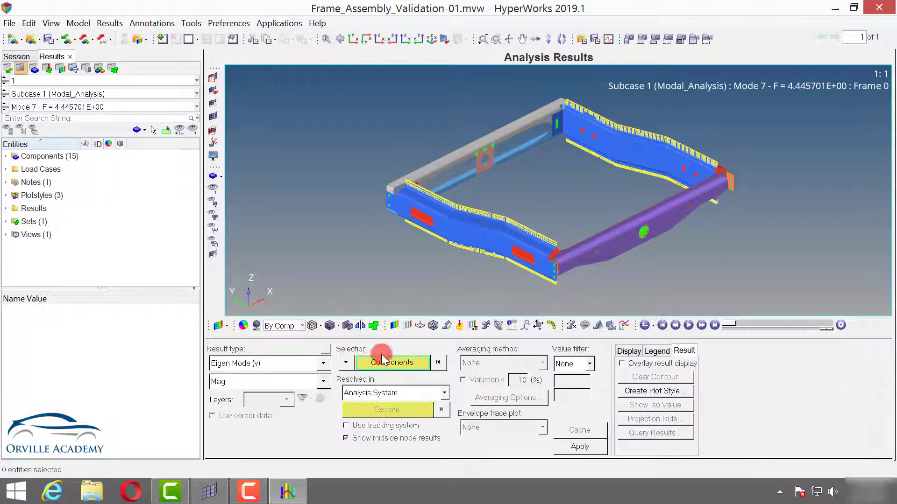
{"action": "left_click", "coordinate": [381, 358]}
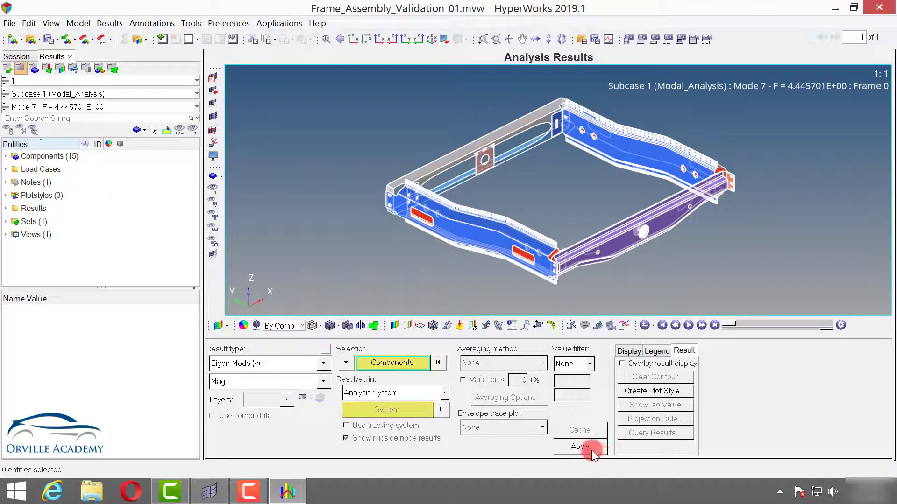
{"action": "left_click", "coordinate": [580, 446]}
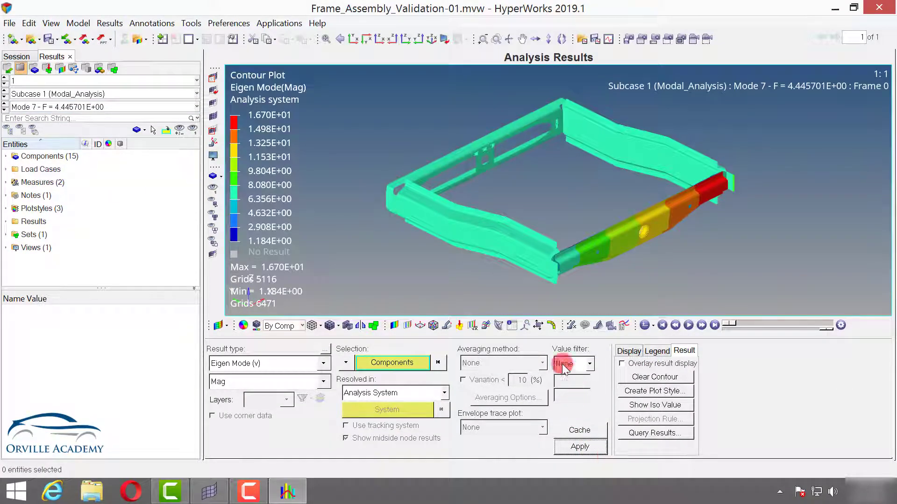
Set the deformed shape's uniform scale factor to 10, animate Mode 7 and adjust the animation speed.
{"action": "left_click", "coordinate": [446, 325]}
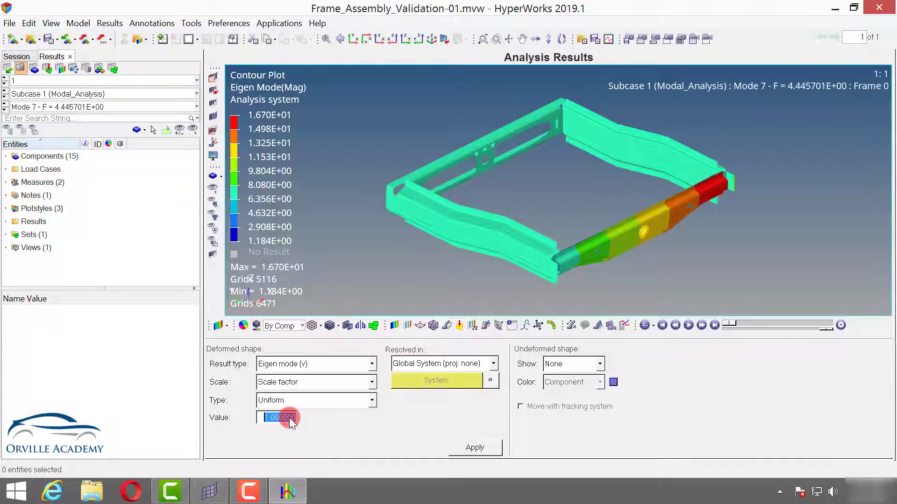
{"action": "key", "text": "BackSpace"}
{"action": "left_click", "coordinate": [689, 325]}
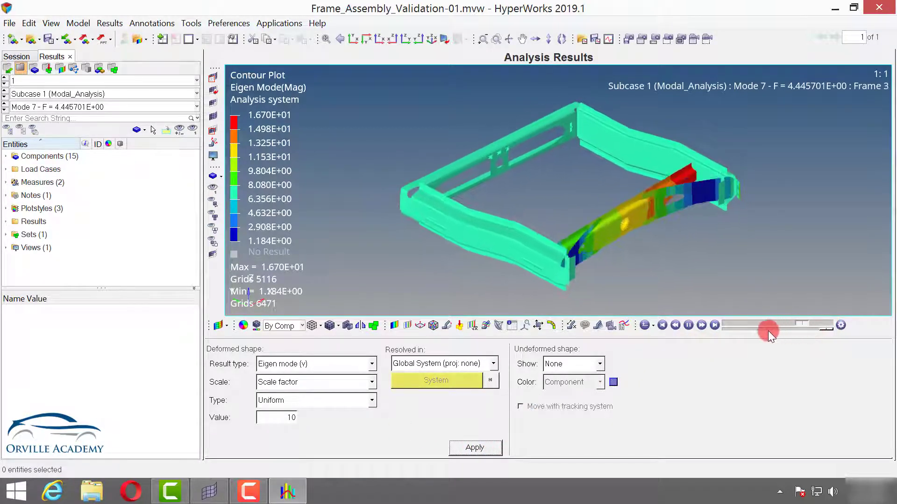
{"action": "left_click_drag", "start_coordinate": [828, 327], "coordinate": [729, 329]}
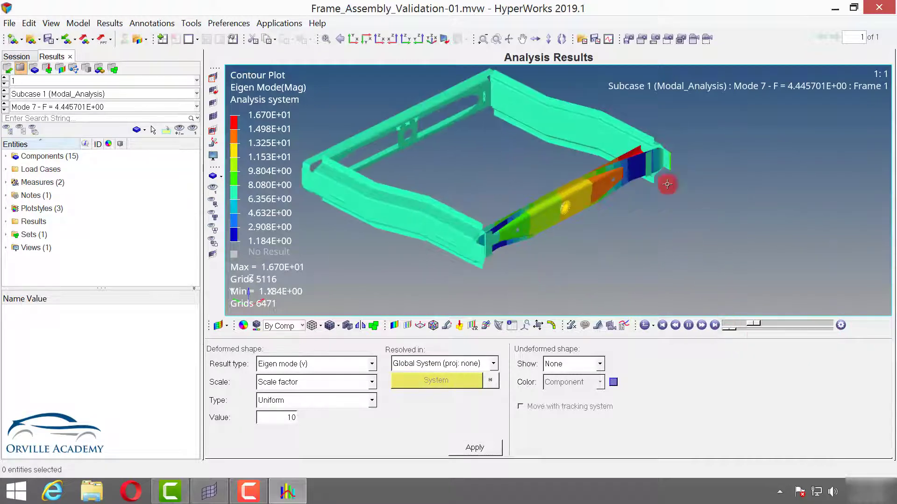
Examine the animated Mode 7 deformation around the front cross member and its end brackets.
{"action": "left_click", "coordinate": [610, 148]}
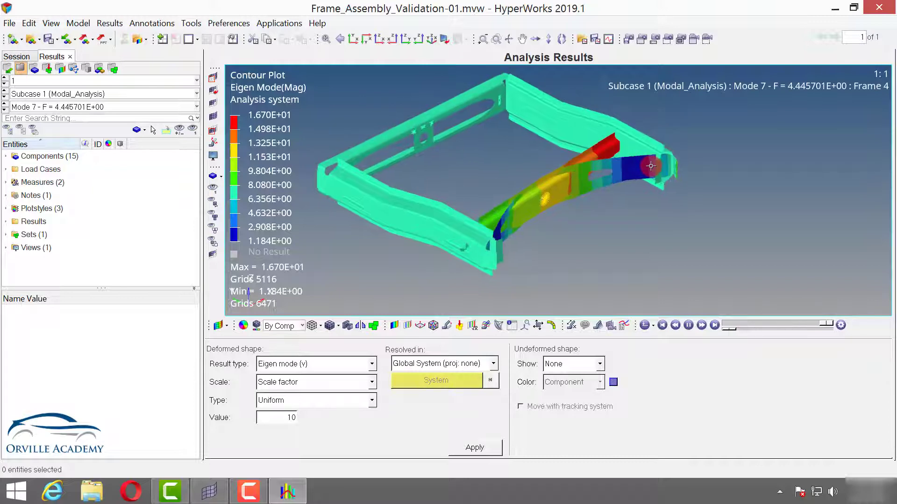
{"action": "scroll", "coordinate": [651, 166], "scroll_direction": "up", "scroll_amount": 5}
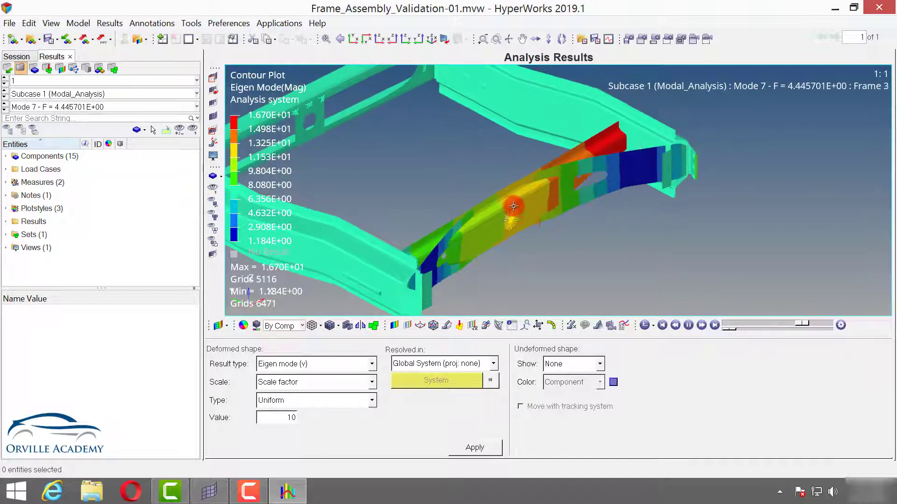
{"action": "scroll", "coordinate": [500, 240], "scroll_direction": "up", "scroll_amount": 5}
{"action": "scroll", "coordinate": [662, 144], "scroll_direction": "down", "scroll_amount": 5}
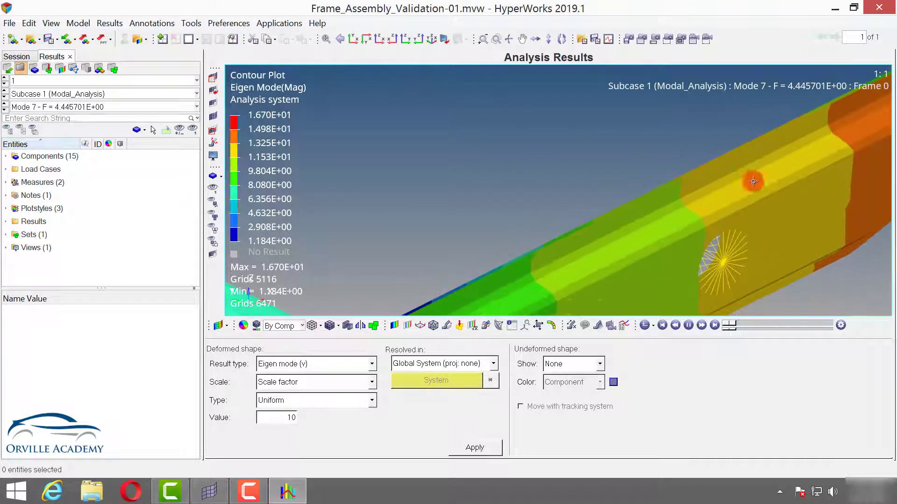
{"action": "right_click_drag", "start_coordinate": [600, 217], "coordinate": [638, 176], "text": "ctrl"}
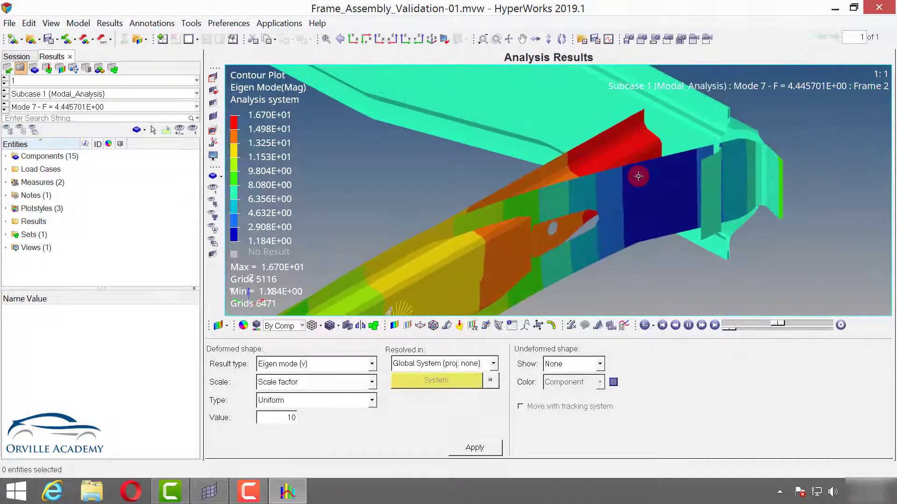
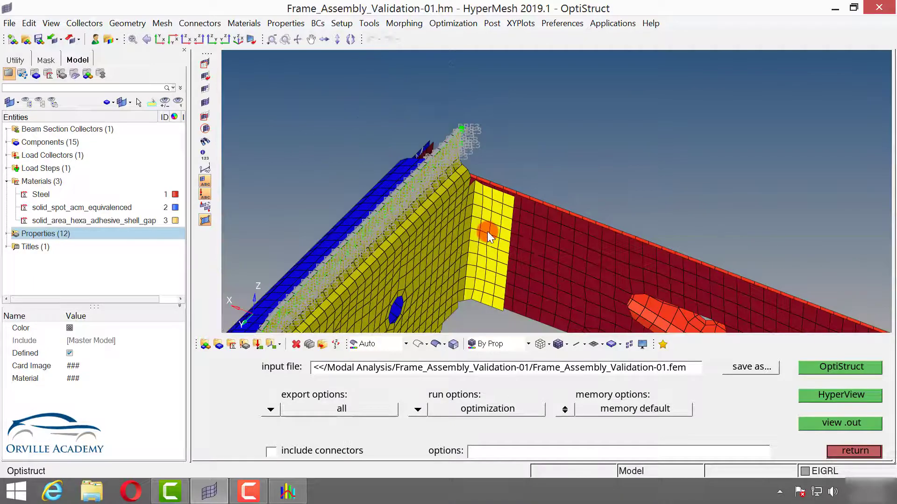
Switch to HyperMesh, inspect the front cross member's end joints and show 1D elements in detailed element representation.
{"action": "right_click_drag", "start_coordinate": [581, 259], "coordinate": [416, 145], "text": "ctrl"}
{"action": "right_click_drag", "start_coordinate": [331, 122], "coordinate": [486, 204], "text": "ctrl"}
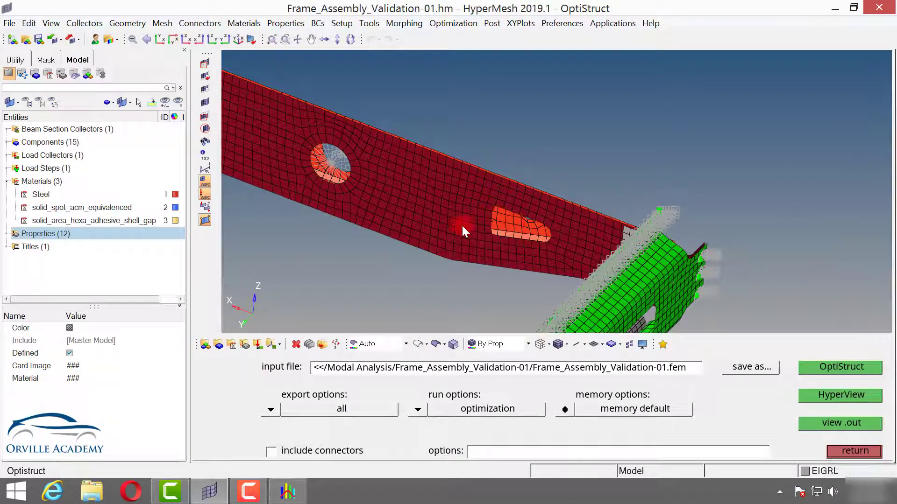
{"action": "right_click_drag", "start_coordinate": [360, 175], "coordinate": [391, 128], "text": "ctrl"}
{"action": "scroll", "coordinate": [407, 217], "scroll_direction": "up", "scroll_amount": 5}
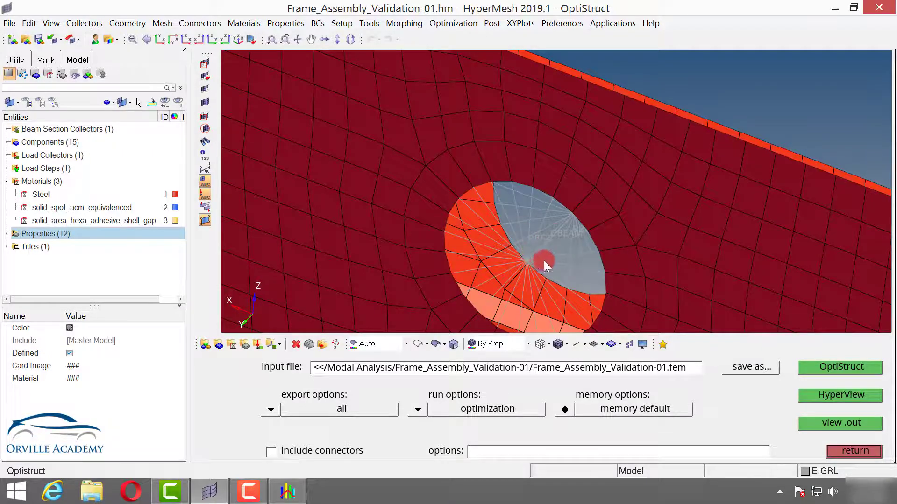
{"action": "left_click", "coordinate": [584, 344]}
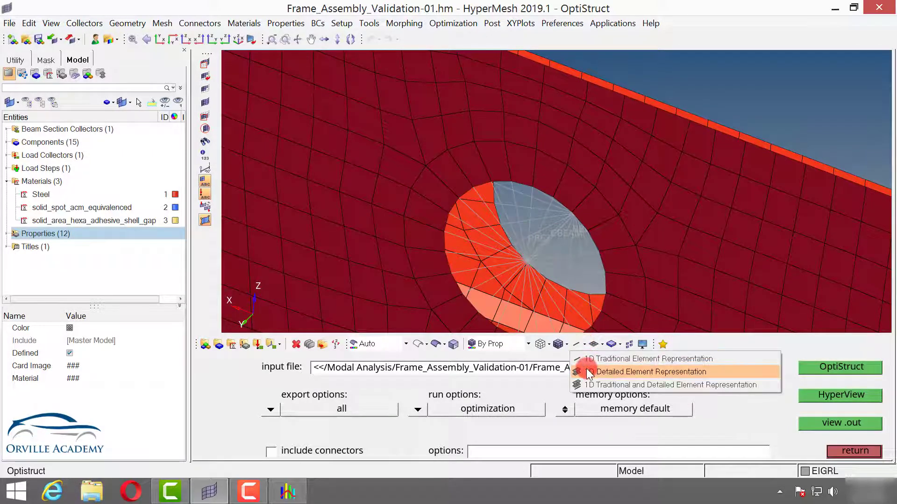
{"action": "left_click", "coordinate": [588, 372]}
{"action": "scroll", "coordinate": [553, 214], "scroll_direction": "down", "scroll_amount": 3}
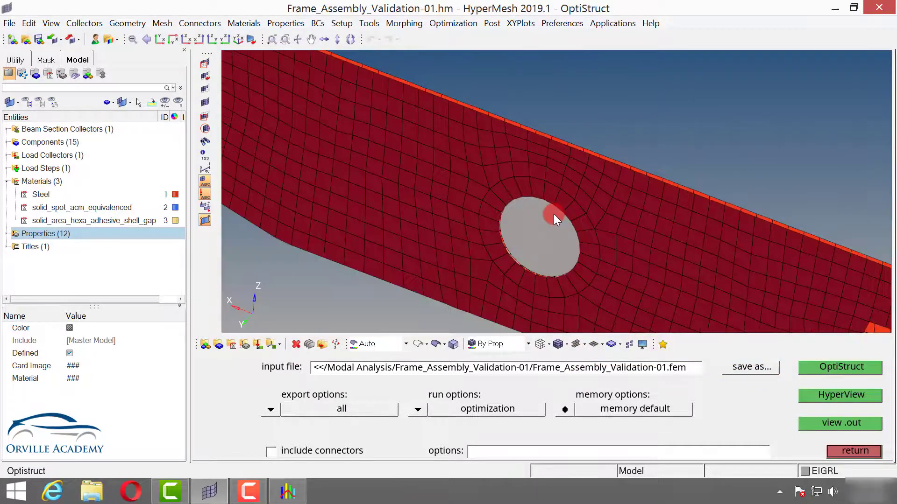
{"action": "scroll", "coordinate": [438, 178], "scroll_direction": "up", "scroll_amount": 2}
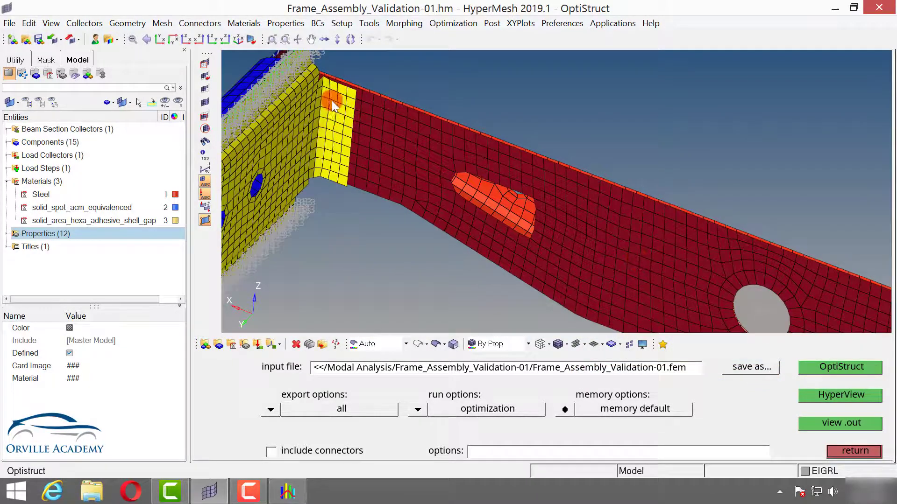
Start a spot connector at three nodes on the yellow bracket flange, connecting the yellow bracket and the dark red cross member.
{"action": "left_click", "coordinate": [861, 451]}
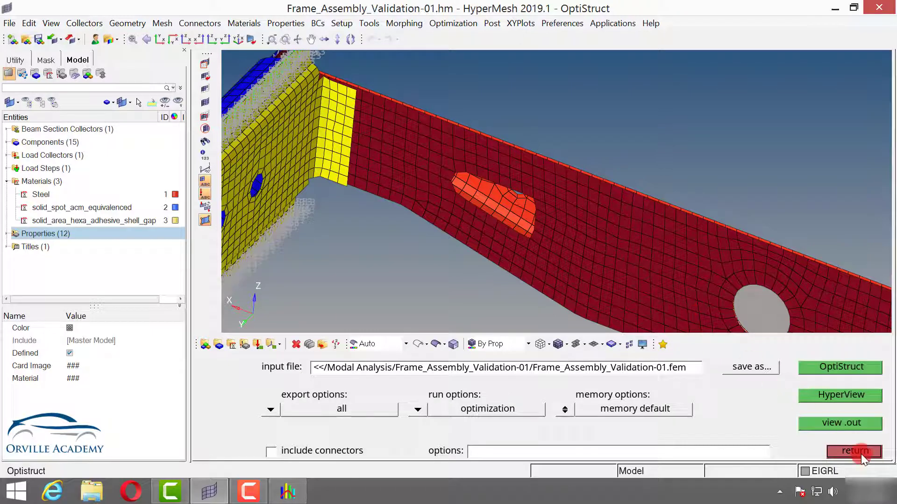
{"action": "left_click", "coordinate": [835, 381]}
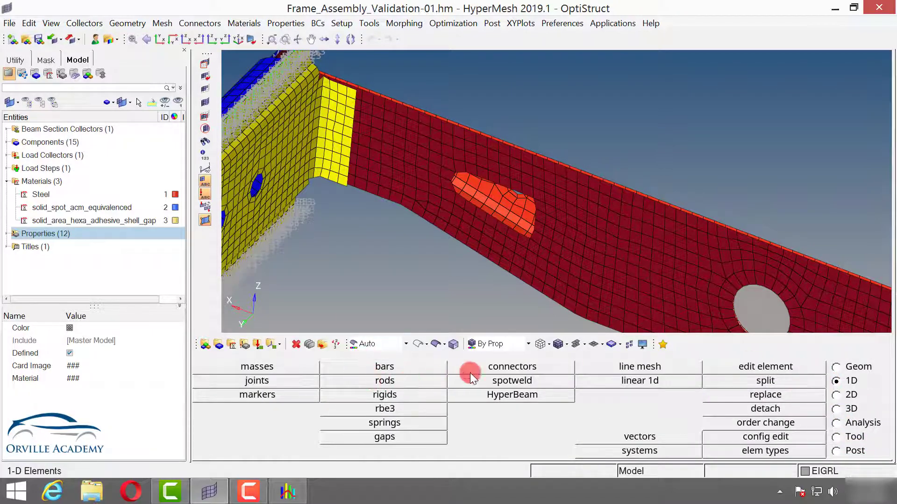
{"action": "left_click", "coordinate": [496, 366]}
{"action": "left_click", "coordinate": [402, 365]}
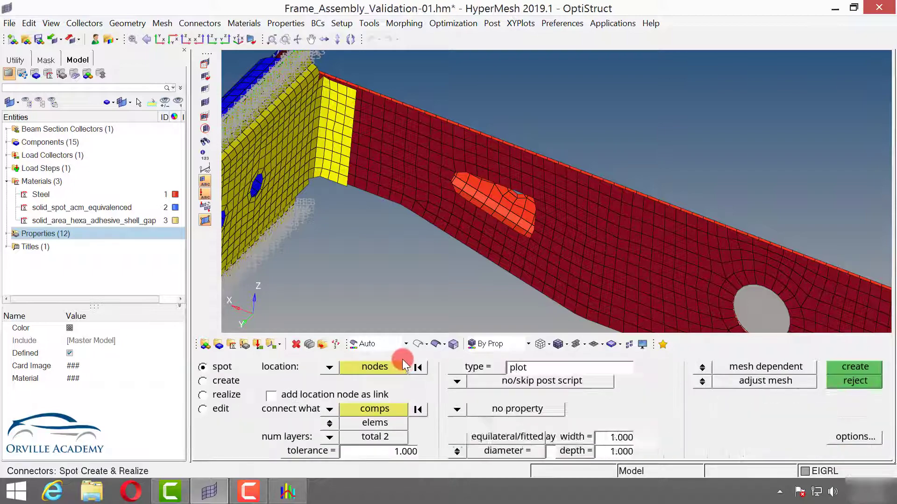
{"action": "scroll", "coordinate": [332, 92], "scroll_direction": "up", "scroll_amount": 3}
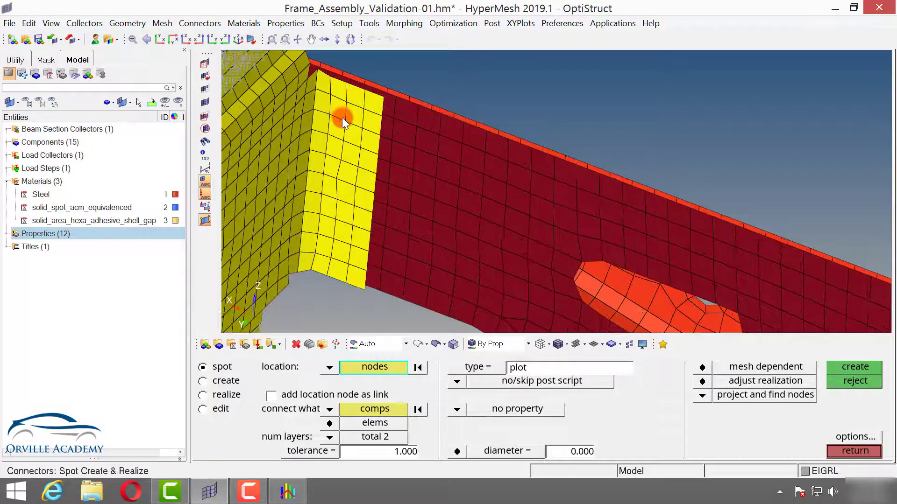
{"action": "left_click", "coordinate": [344, 164]}
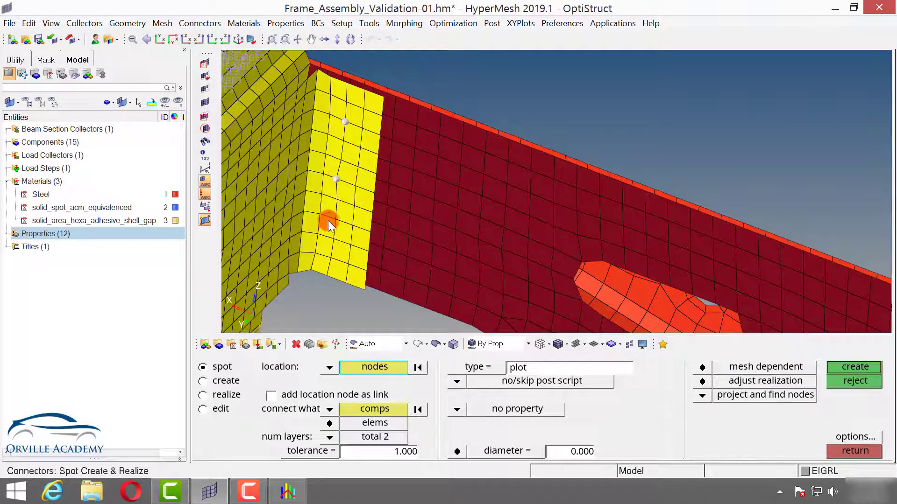
{"action": "left_click", "coordinate": [370, 410]}
{"action": "left_click", "coordinate": [350, 187]}
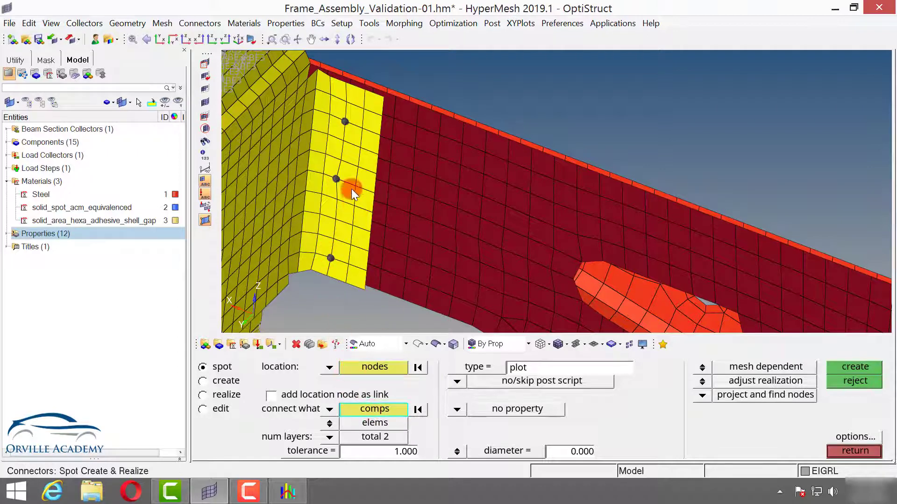
{"action": "left_click", "coordinate": [444, 175]}
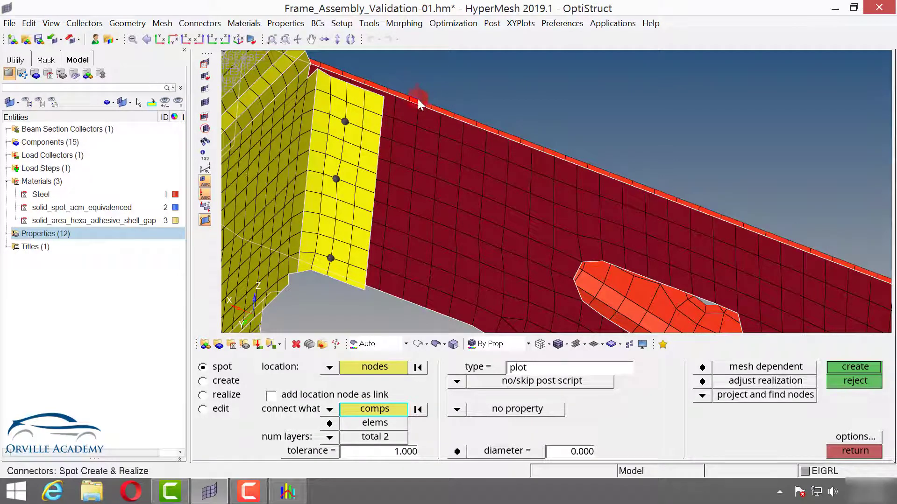
{"action": "left_click_drag", "start_coordinate": [282, 164], "coordinate": [458, 172], "text": "ctrl"}
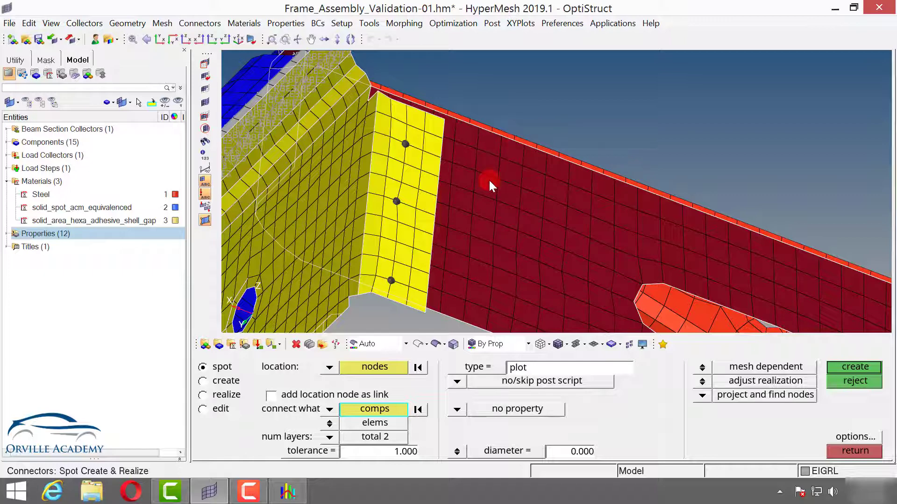
Create the three spot connectors with tolerance 10, type acm (equivalenced-(T1+T2)/2) and diameter 5.
{"action": "left_click", "coordinate": [405, 143]}
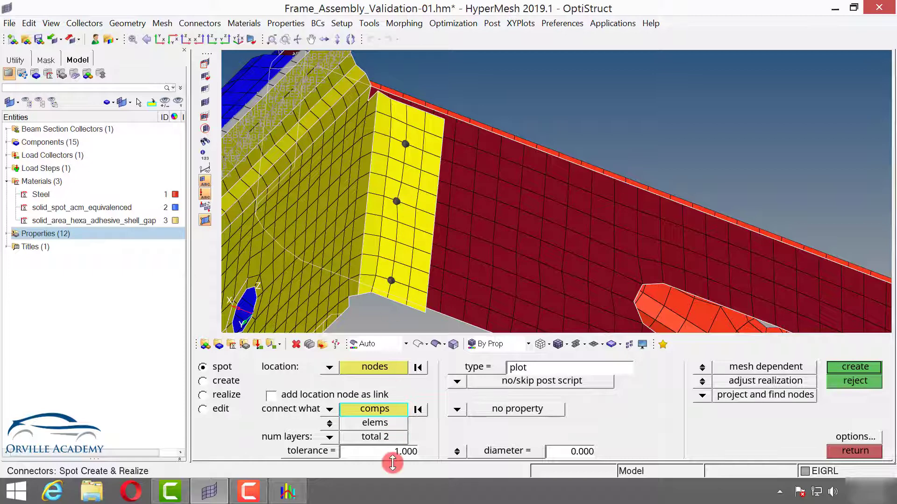
{"action": "type", "text": "10"}
{"action": "key", "text": "Return"}
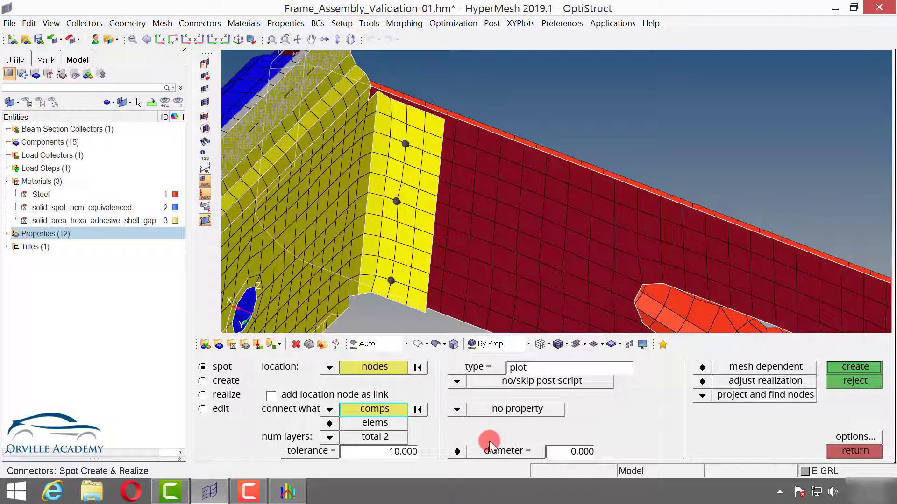
{"action": "left_click", "coordinate": [480, 366]}
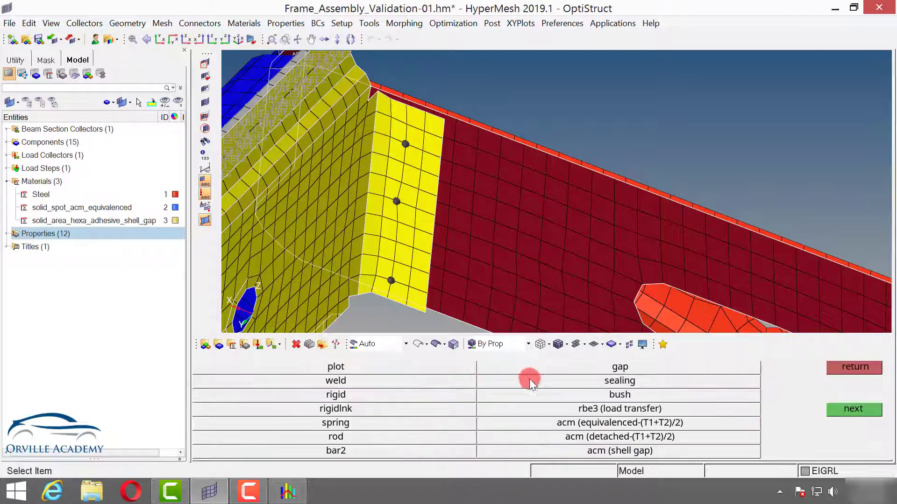
{"action": "left_click", "coordinate": [570, 422]}
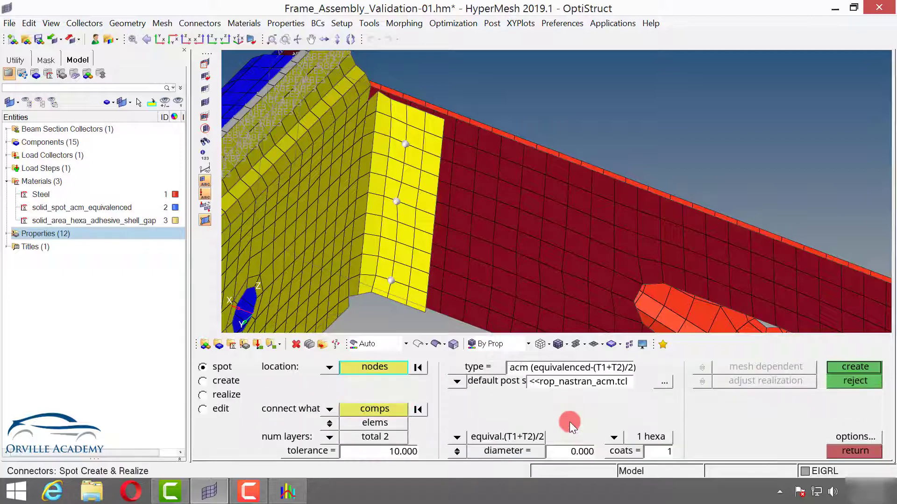
{"action": "left_click", "coordinate": [573, 450]}
{"action": "type", "text": "5"}
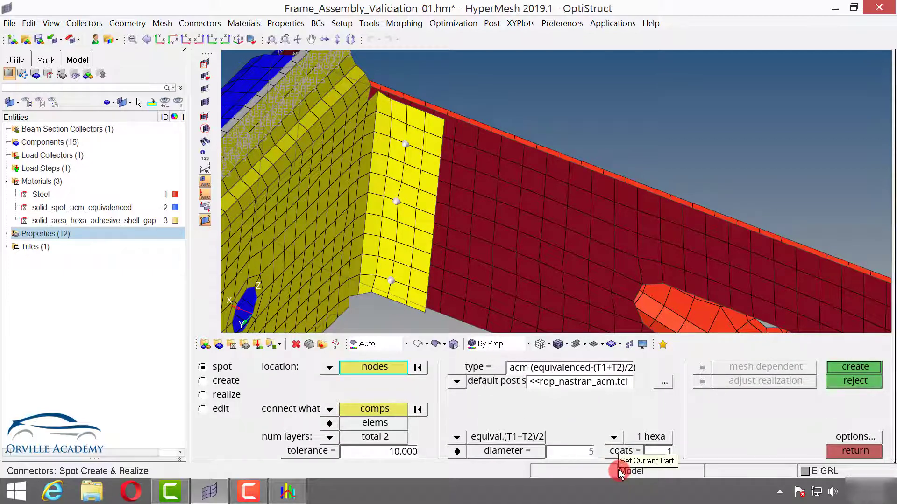
{"action": "key", "text": "Return"}
{"action": "left_click", "coordinate": [855, 368]}
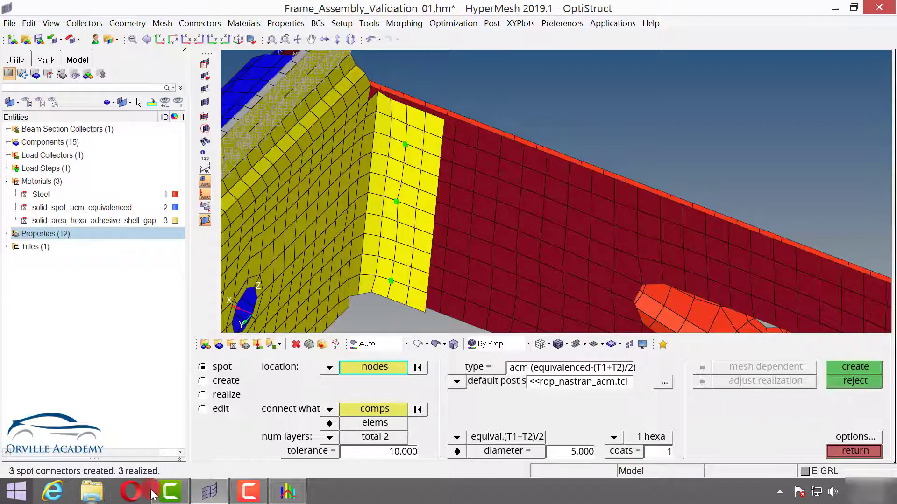
Create three matching spot connectors on the gray bracket flange at the cross member's other end, connecting bracket and cross member.
{"action": "left_click_drag", "start_coordinate": [496, 194], "coordinate": [641, 169], "text": "ctrl"}
{"action": "scroll", "coordinate": [643, 169], "scroll_direction": "up", "scroll_amount": 3}
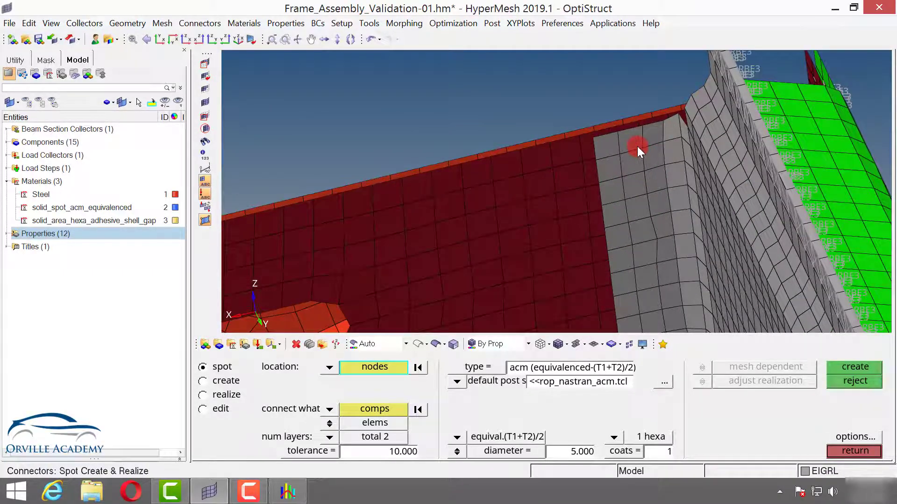
{"action": "left_click", "coordinate": [638, 148]}
{"action": "left_click_drag", "start_coordinate": [656, 239], "coordinate": [579, 133], "text": "ctrl"}
{"action": "left_click", "coordinate": [598, 213]}
{"action": "left_click", "coordinate": [369, 409]}
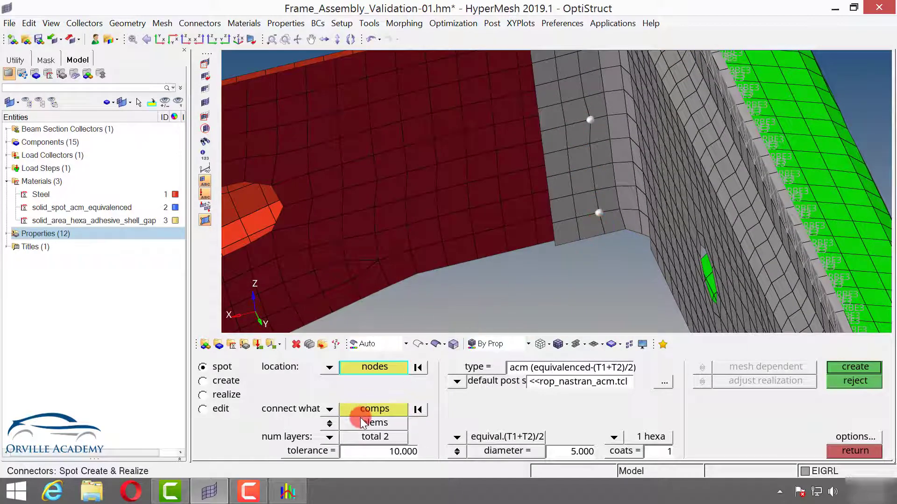
{"action": "left_click", "coordinate": [589, 169]}
{"action": "left_click", "coordinate": [515, 184]}
{"action": "left_click_drag", "start_coordinate": [516, 181], "coordinate": [500, 245], "text": "ctrl"}
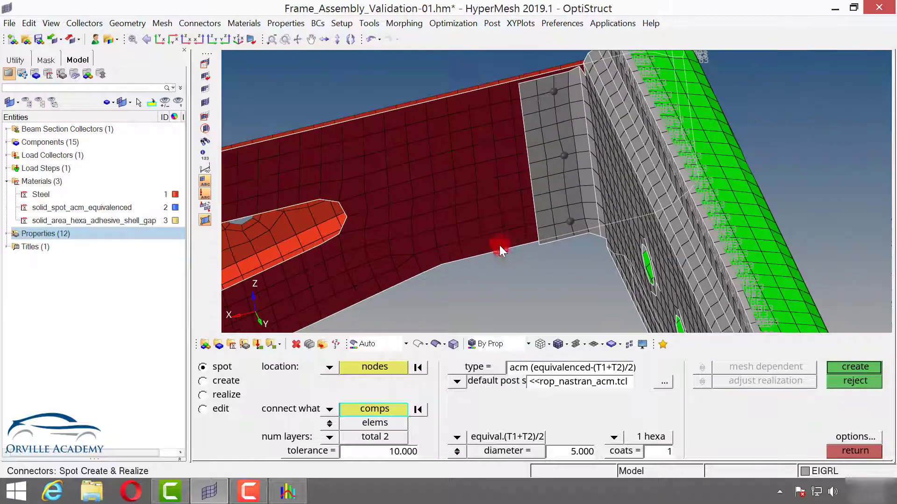
{"action": "left_click", "coordinate": [880, 363]}
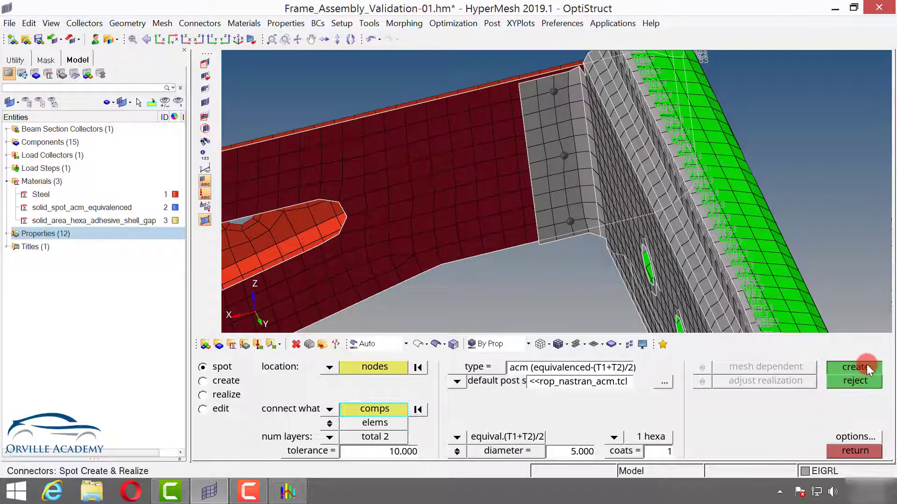
Check the new spot connectors, restore the isometric view and save the model.
{"action": "left_click", "coordinate": [646, 174], "text": "ctrl"}
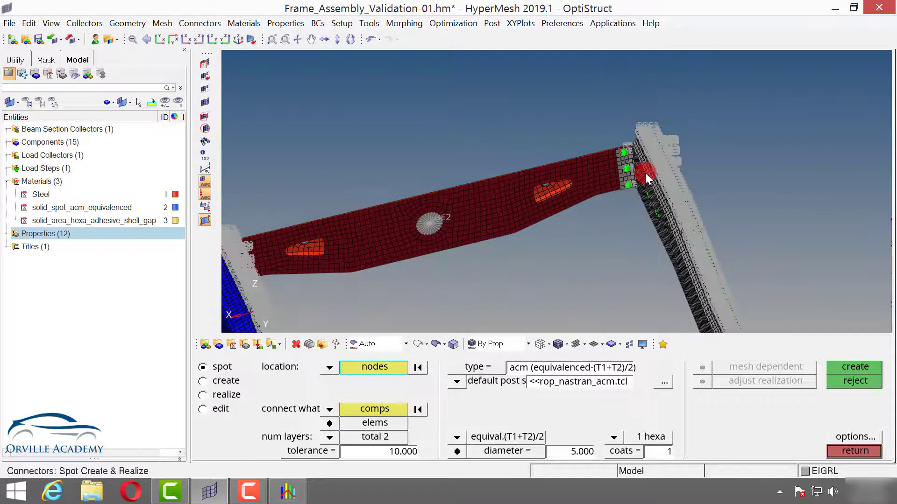
{"action": "left_click_drag", "start_coordinate": [646, 173], "coordinate": [607, 196], "text": "ctrl"}
{"action": "left_click", "coordinate": [253, 45]}
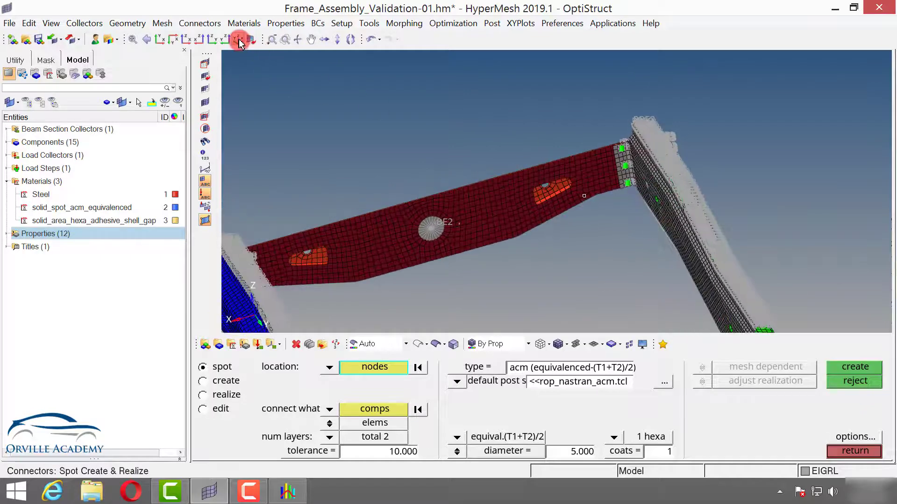
{"action": "left_click", "coordinate": [39, 40]}
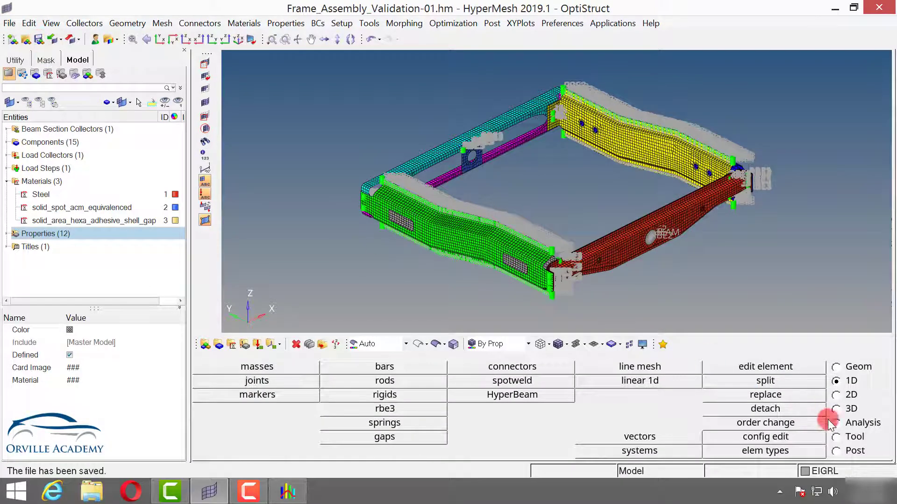
Run the OptiStruct analysis on Frame_Assembly_Validation-01.fem, overwriting the existing input file, and close the solver view when the job completes.
{"action": "left_click", "coordinate": [851, 426]}
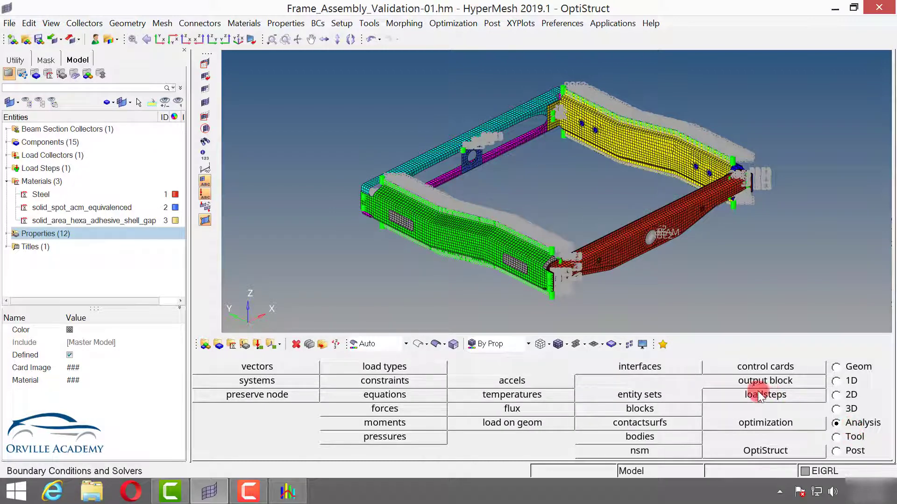
{"action": "left_click", "coordinate": [759, 451]}
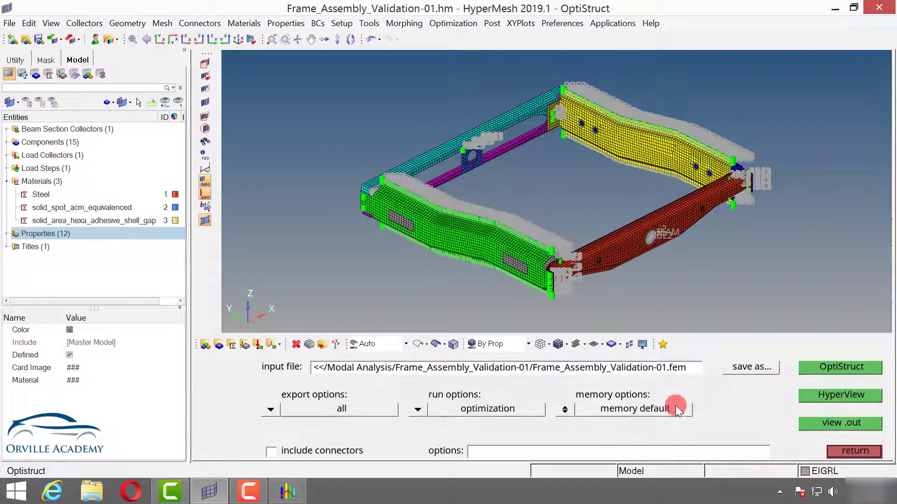
{"action": "left_click", "coordinate": [823, 366]}
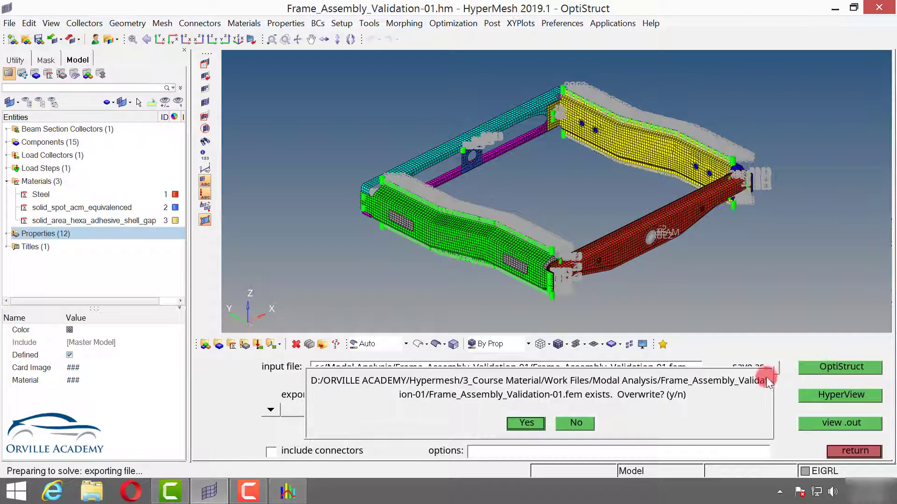
{"action": "left_click", "coordinate": [526, 423]}
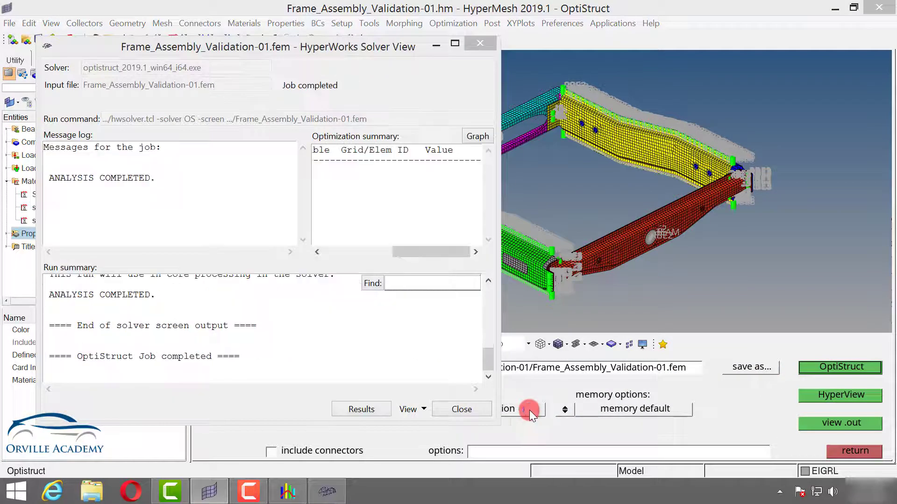
{"action": "left_click", "coordinate": [469, 407]}
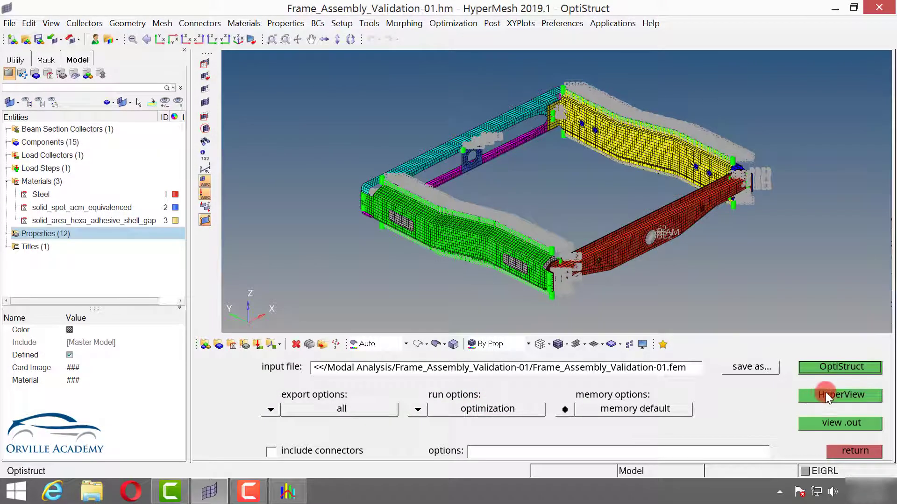
Open the results in HyperView and contour the Eigen Mode magnitude on all components.
{"action": "left_click", "coordinate": [831, 394]}
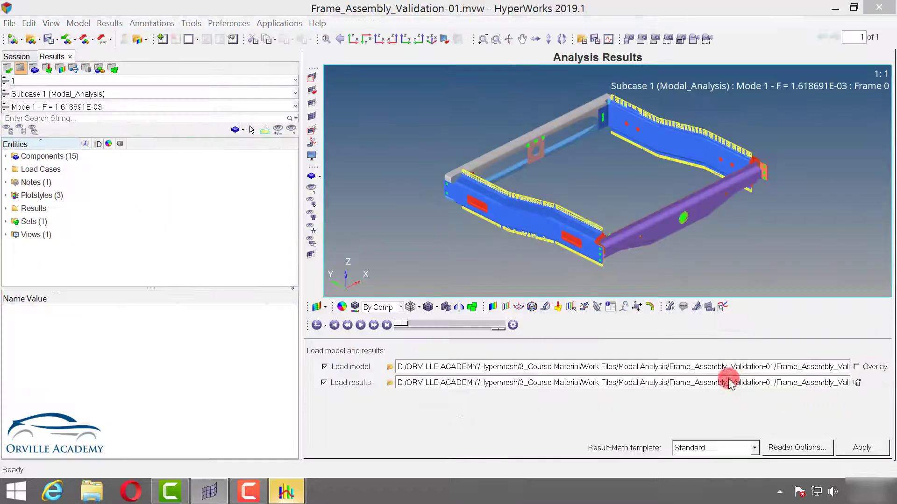
{"action": "left_click", "coordinate": [492, 306]}
{"action": "left_click", "coordinate": [481, 364]}
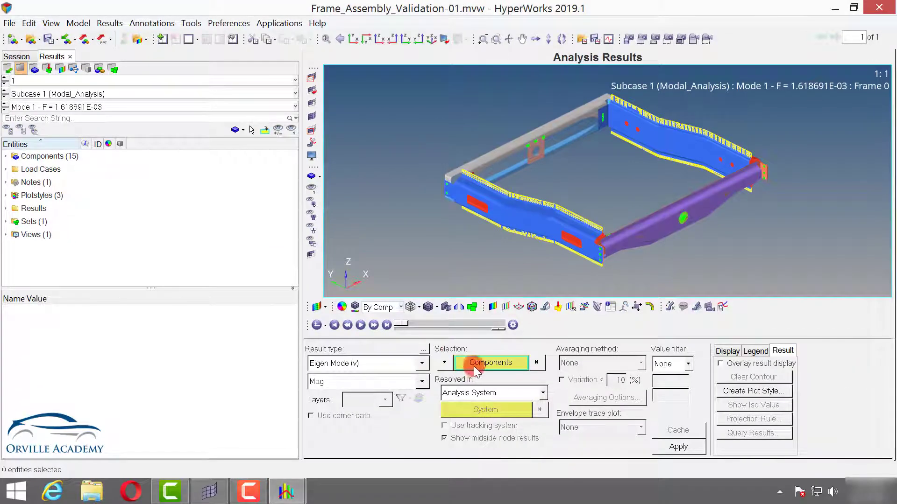
{"action": "left_click", "coordinate": [473, 402]}
{"action": "left_click", "coordinate": [656, 447]}
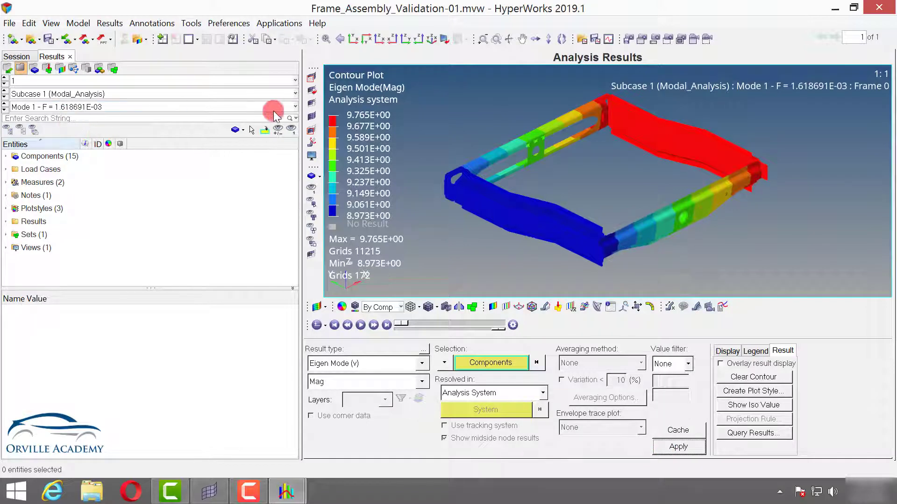
Animate Mode 7 with a uniform deformation scale factor of 10 in an enlarged graphics area.
{"action": "left_click", "coordinate": [295, 107]}
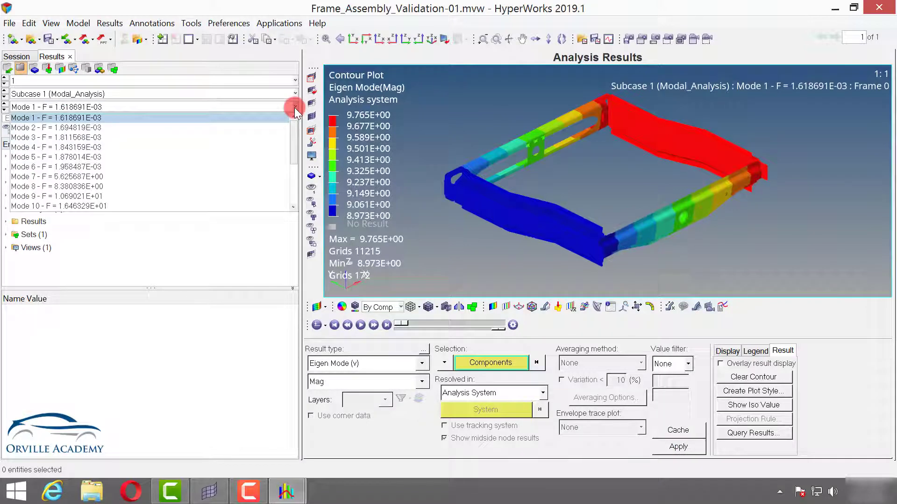
{"action": "left_click", "coordinate": [41, 177]}
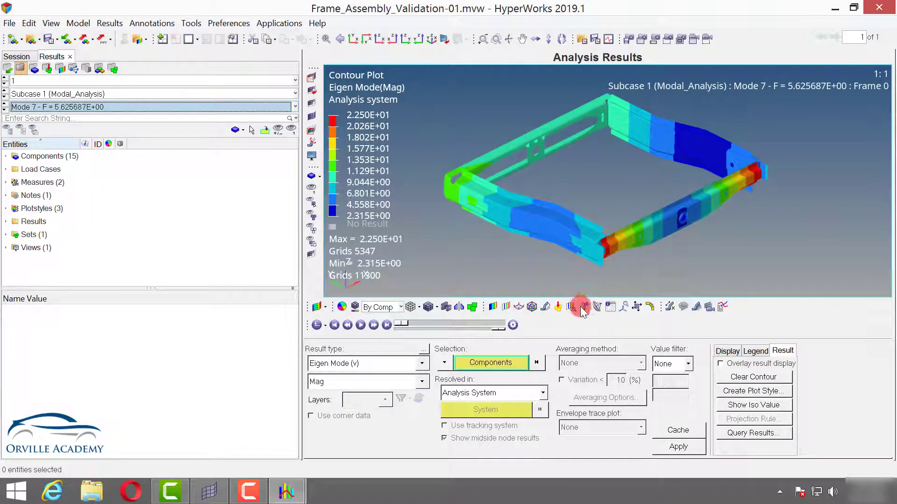
{"action": "left_click", "coordinate": [540, 308]}
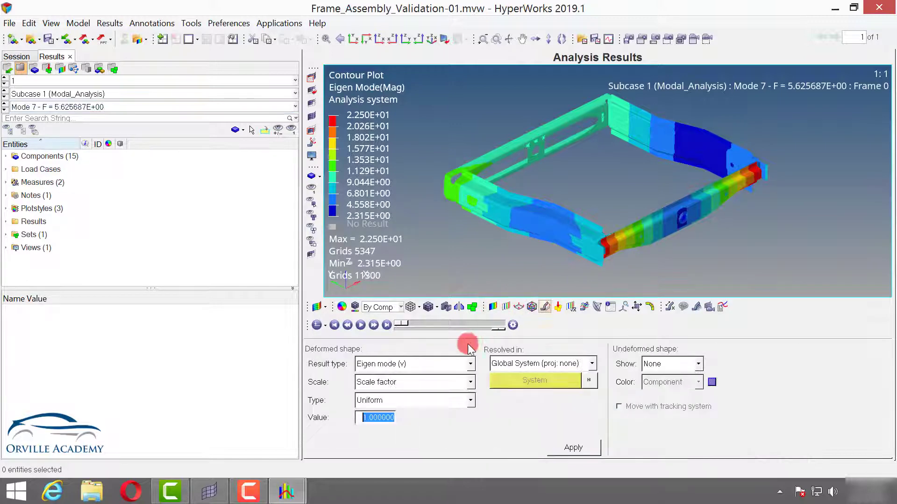
{"action": "double_click", "coordinate": [403, 414]}
{"action": "type", "text": "10"}
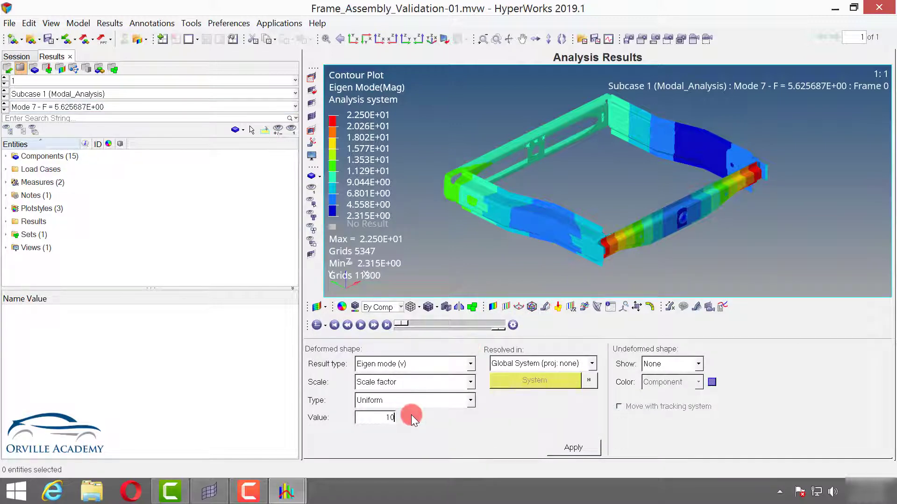
{"action": "left_click", "coordinate": [566, 446]}
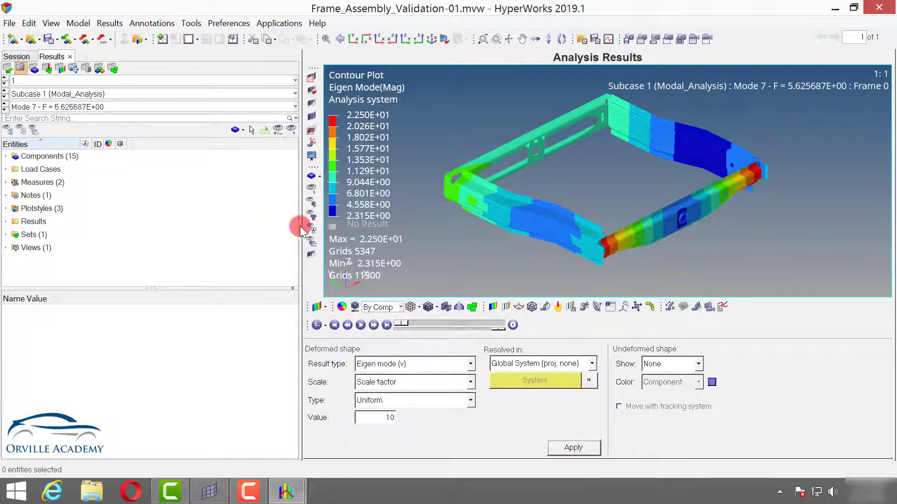
{"action": "left_click_drag", "start_coordinate": [300, 224], "coordinate": [205, 227]}
{"action": "left_click", "coordinate": [694, 328]}
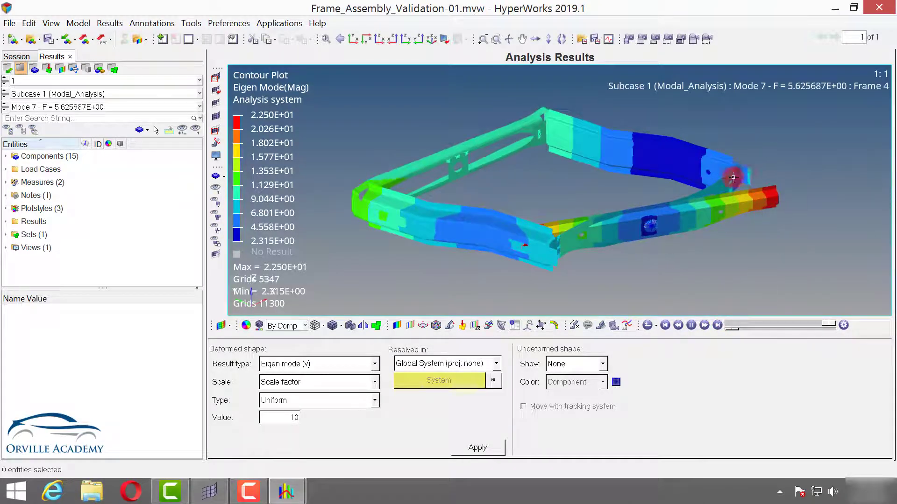
Examine the animated shapes of Modes 7 to 10, checking how the front cross member's ends move relative to the side rails.
{"action": "scroll", "coordinate": [629, 233], "scroll_direction": "up", "scroll_amount": 3}
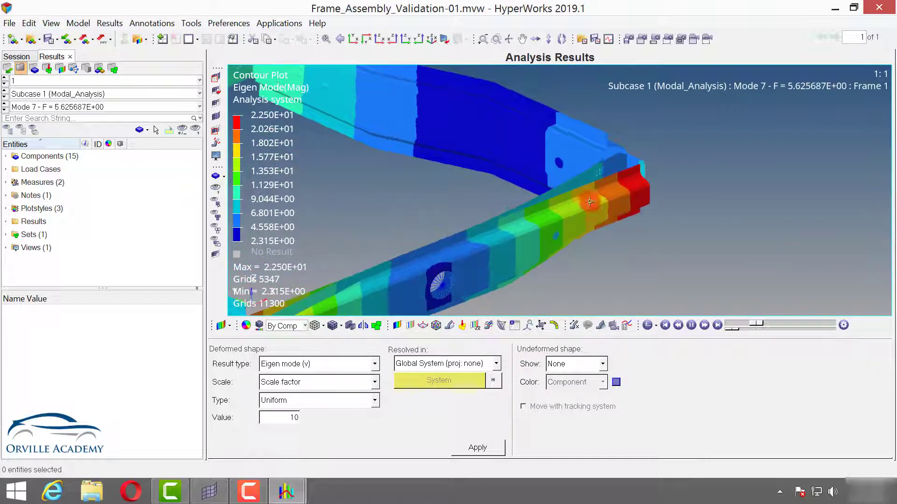
{"action": "left_click_drag", "start_coordinate": [650, 160], "coordinate": [682, 182], "text": "ctrl"}
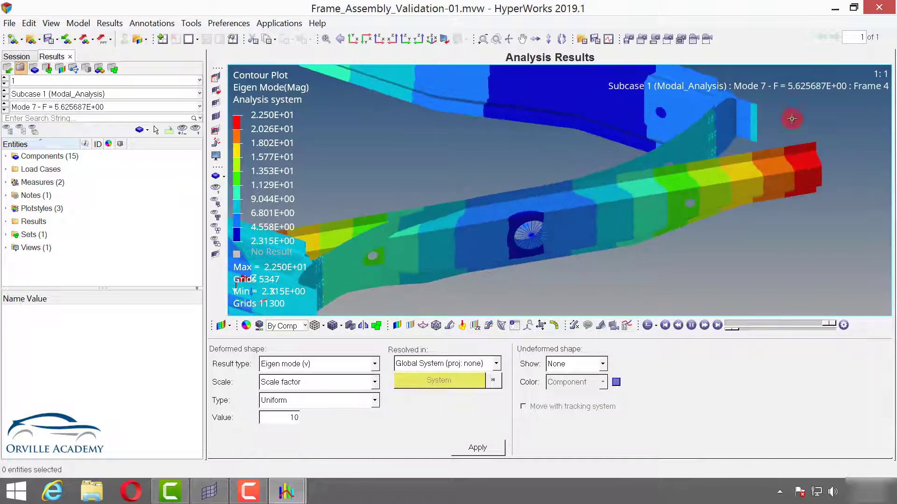
{"action": "scroll", "coordinate": [627, 194], "scroll_direction": "down", "scroll_amount": 4}
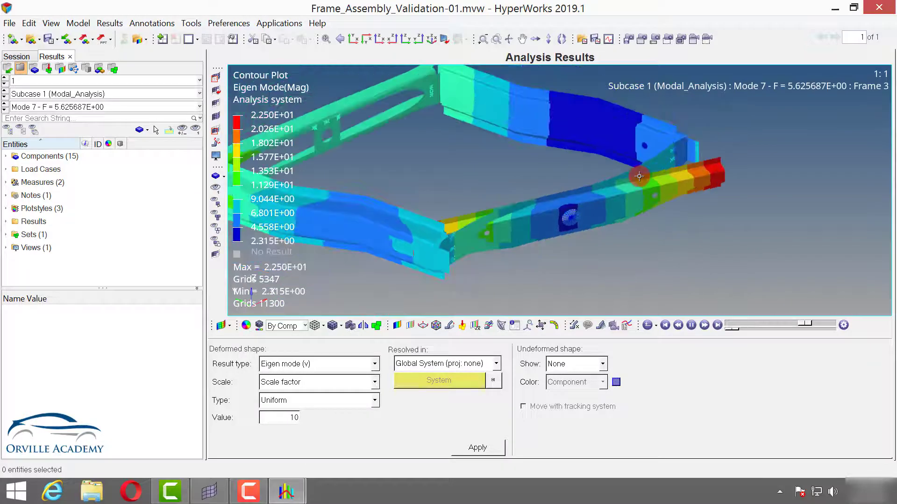
{"action": "scroll", "coordinate": [639, 178], "scroll_direction": "down", "scroll_amount": 3}
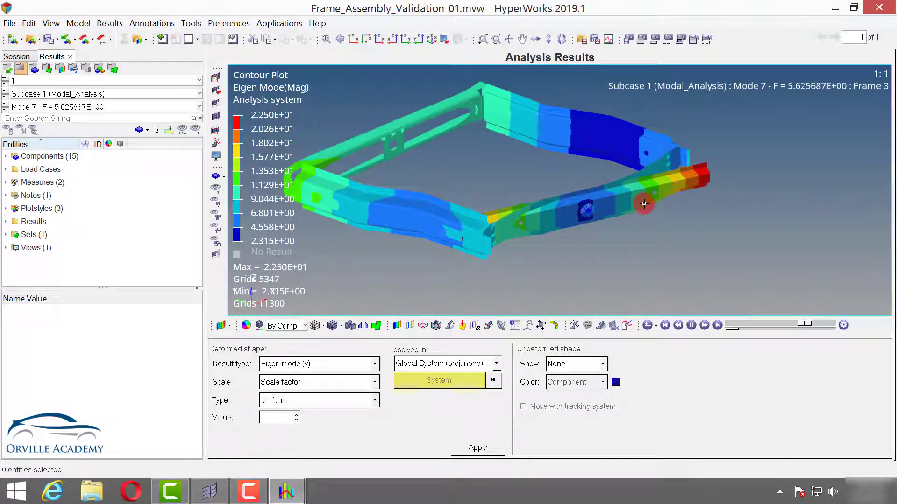
{"action": "left_click", "coordinate": [4, 109]}
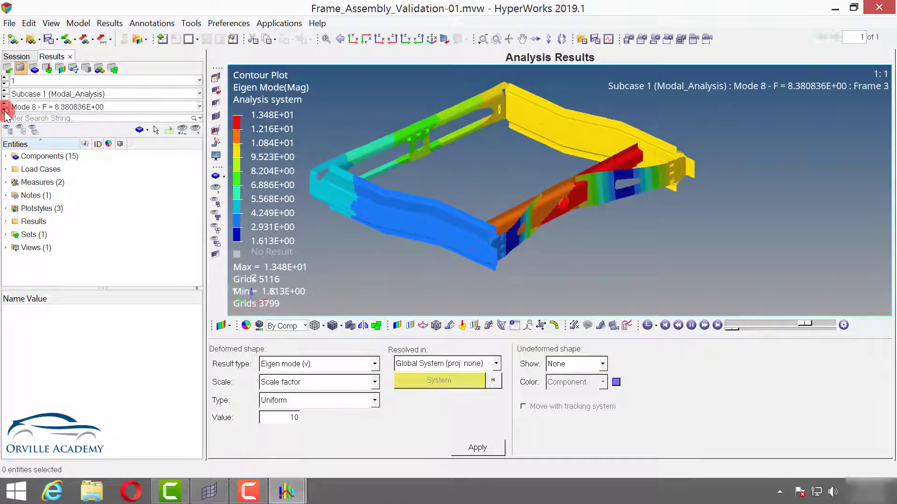
{"action": "left_click", "coordinate": [515, 208]}
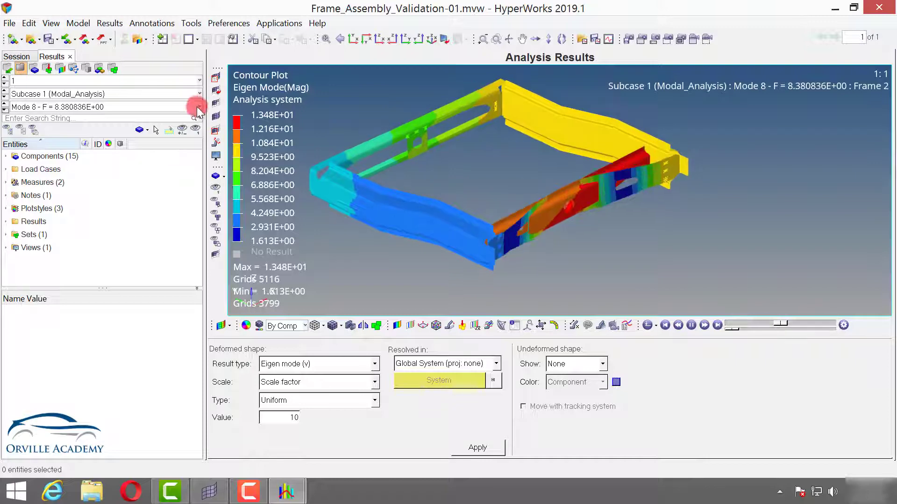
{"action": "left_click", "coordinate": [5, 109]}
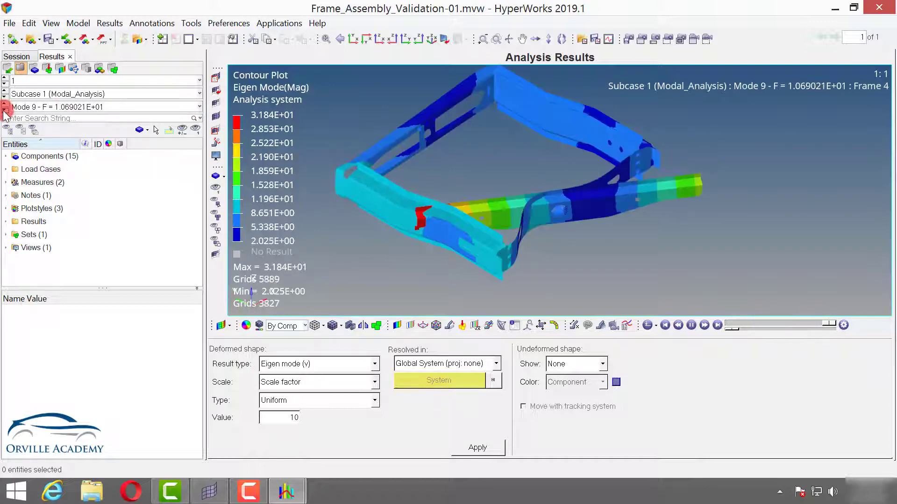
{"action": "left_click", "coordinate": [5, 109]}
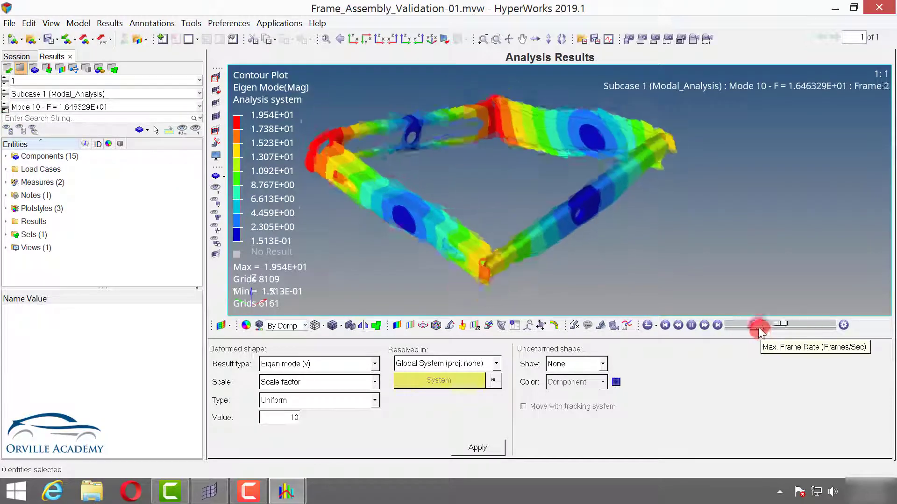
Examine the animated Mode 11 shape at the rear cross members and their middle bracket for a missing connection.
{"action": "left_click", "coordinate": [4, 108]}
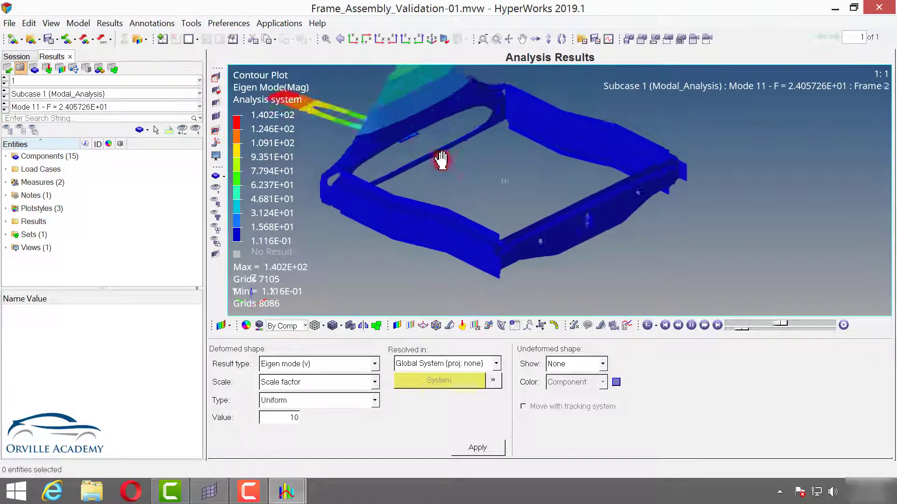
{"action": "left_click_drag", "start_coordinate": [441, 160], "coordinate": [475, 159], "text": "ctrl"}
{"action": "scroll", "coordinate": [481, 214], "scroll_direction": "up", "scroll_amount": 5}
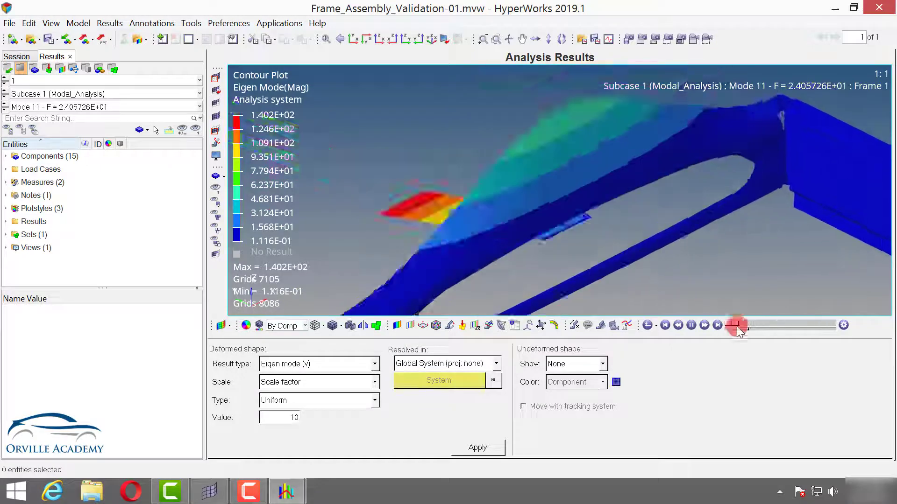
{"action": "left_click", "coordinate": [718, 326]}
{"action": "scroll", "coordinate": [581, 230], "scroll_direction": "down", "scroll_amount": 5}
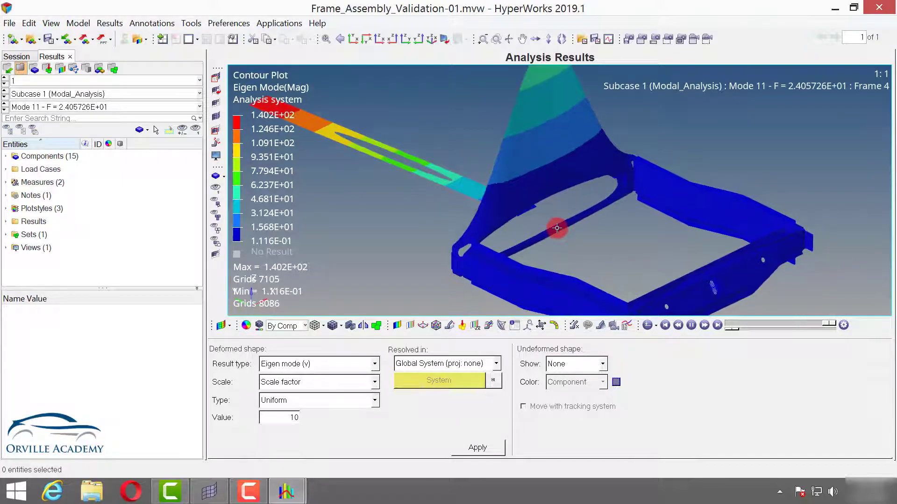
Switch to HyperMesh and start a spot connector at three nodes along the lower edge of the blue middle bracket.
{"action": "left_click", "coordinate": [205, 490]}
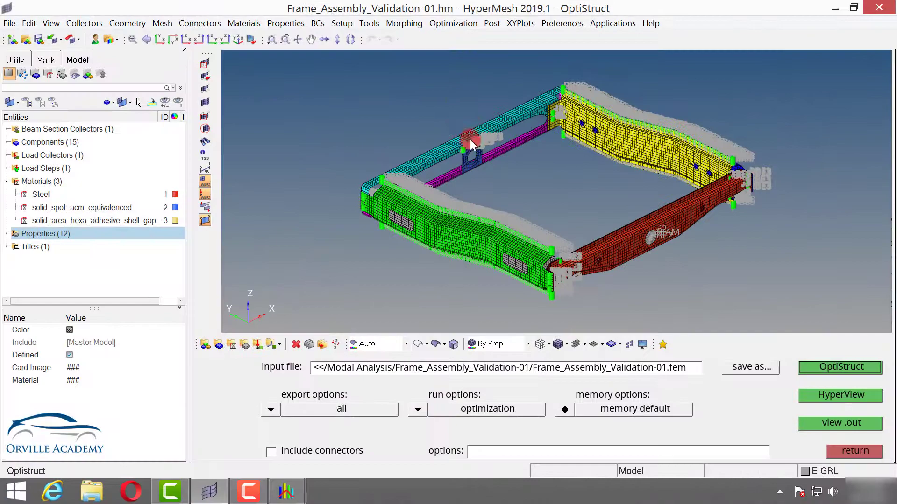
{"action": "scroll", "coordinate": [470, 139], "scroll_direction": "up", "scroll_amount": 5}
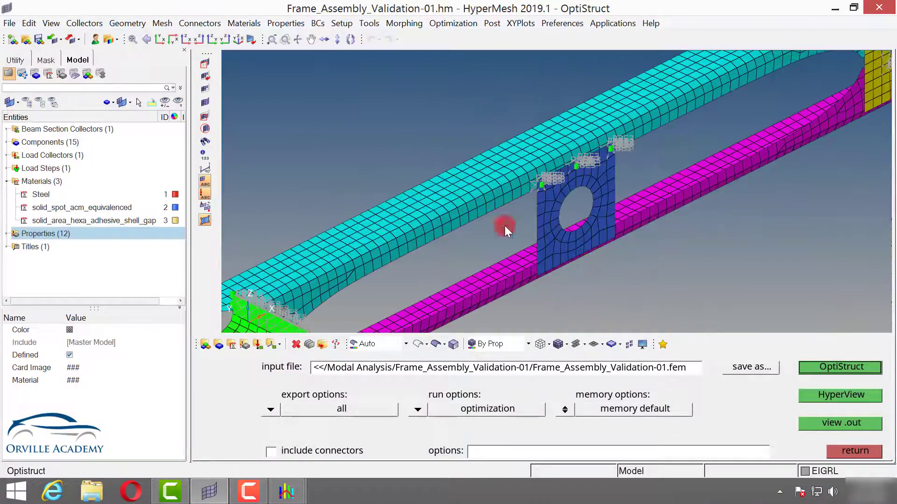
{"action": "scroll", "coordinate": [549, 261], "scroll_direction": "up", "scroll_amount": 2}
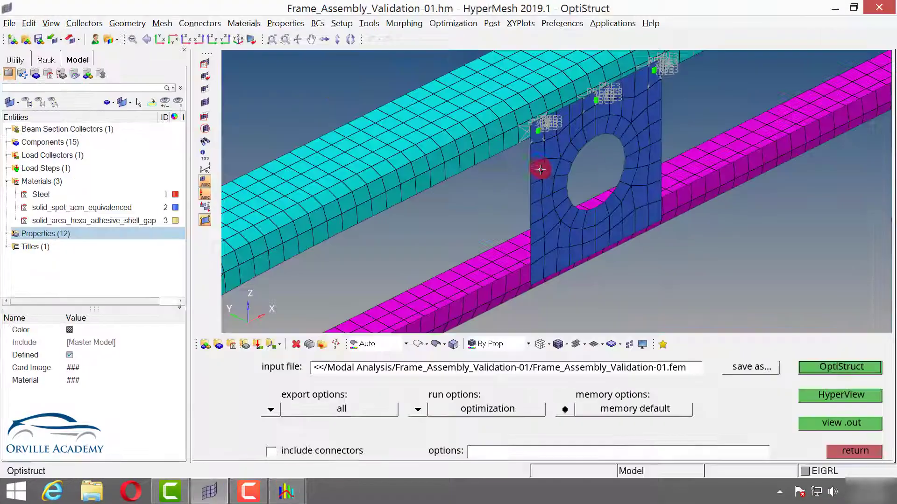
{"action": "left_click", "coordinate": [855, 451]}
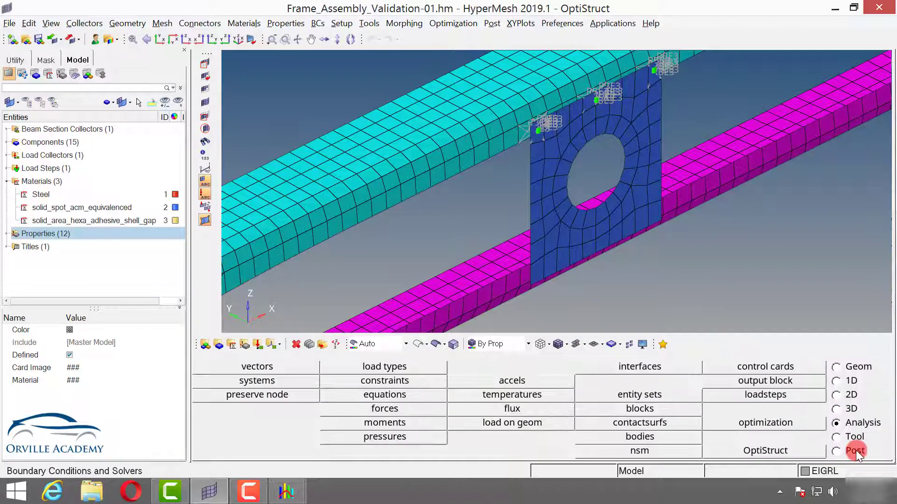
{"action": "left_click", "coordinate": [836, 381]}
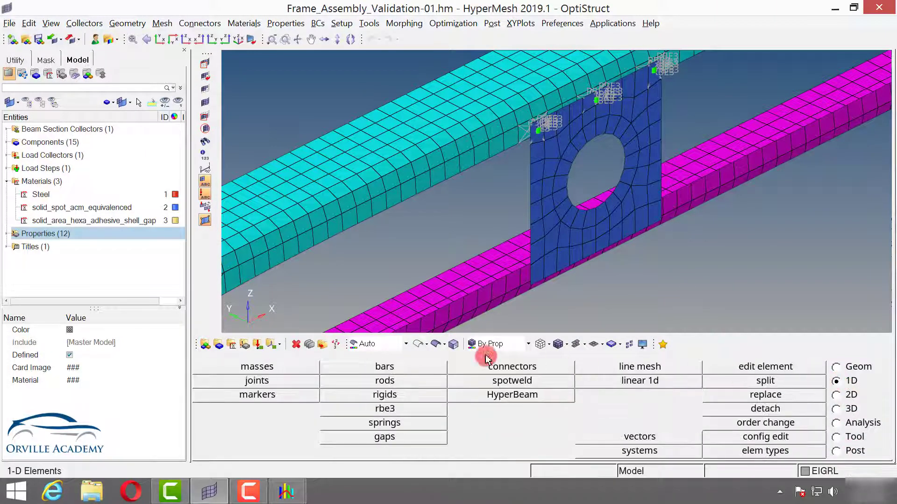
{"action": "left_click", "coordinate": [491, 367]}
{"action": "left_click", "coordinate": [374, 367]}
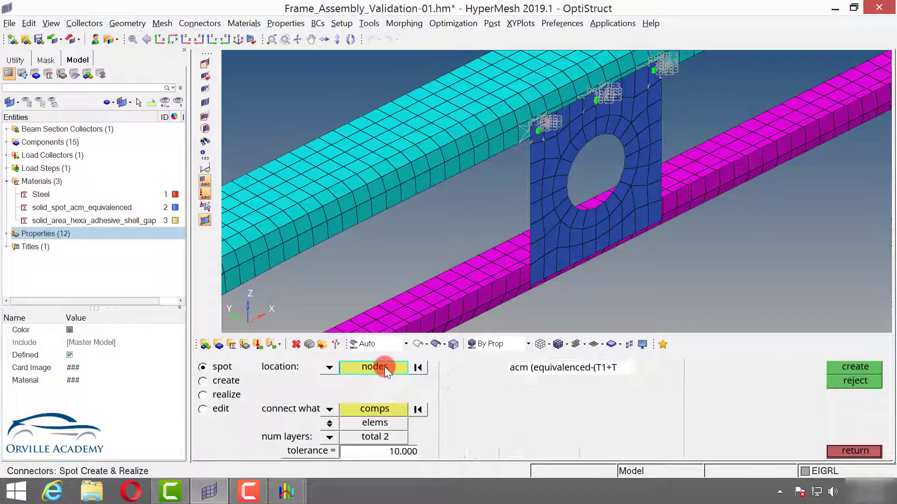
{"action": "scroll", "coordinate": [542, 262], "scroll_direction": "up", "scroll_amount": 3}
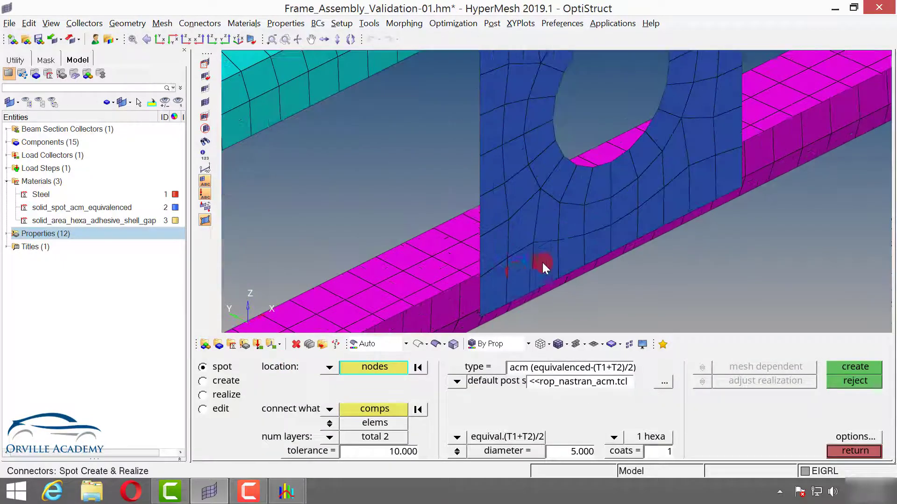
{"action": "left_click", "coordinate": [495, 285]}
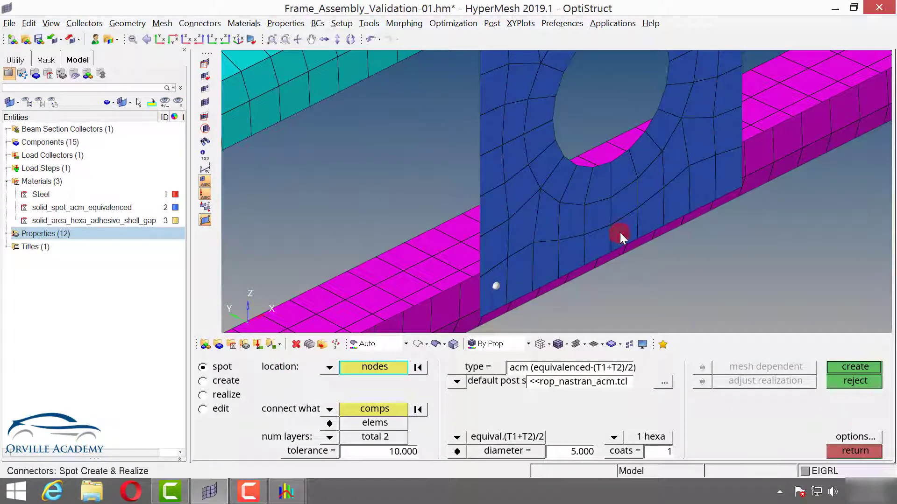
Create the three spot connectors between the blue bracket and magenta member with tolerance 10, type acm (equivalenced-(T1+T2)/2) and diameter 5.
{"action": "left_click", "coordinate": [369, 409]}
{"action": "left_click", "coordinate": [449, 292]}
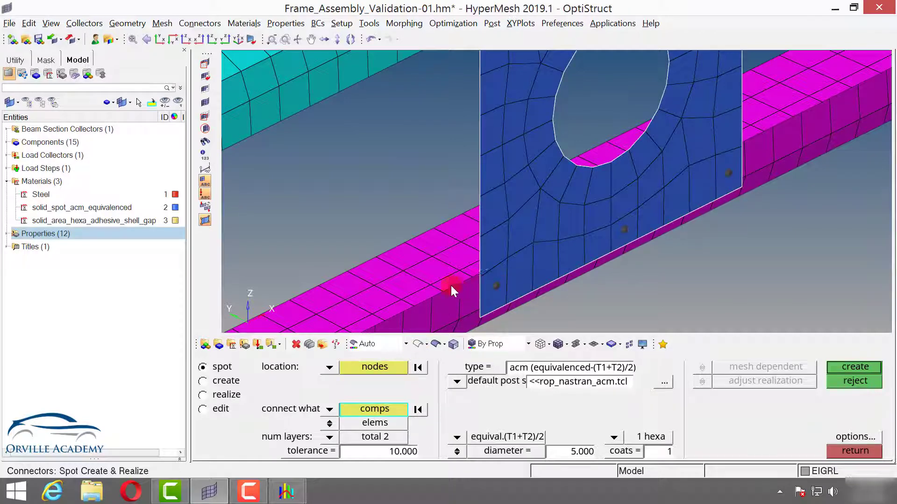
{"action": "left_click", "coordinate": [854, 367]}
{"action": "left_click", "coordinate": [855, 451]}
{"action": "scroll", "coordinate": [601, 240], "scroll_direction": "down", "scroll_amount": 5}
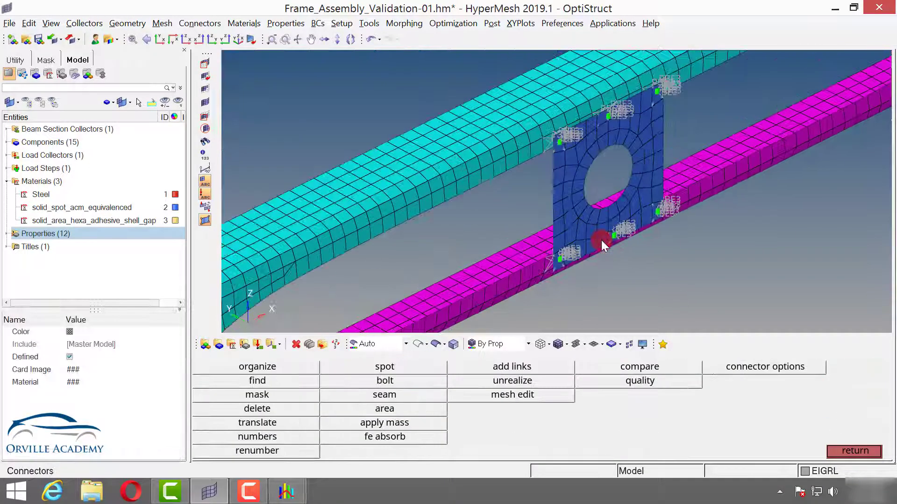
Save the model and rerun the OptiStruct analysis, overwriting the existing Frame_Assembly_Validation-01.fem input file.
{"action": "left_click_drag", "start_coordinate": [601, 240], "coordinate": [477, 140], "text": "ctrl"}
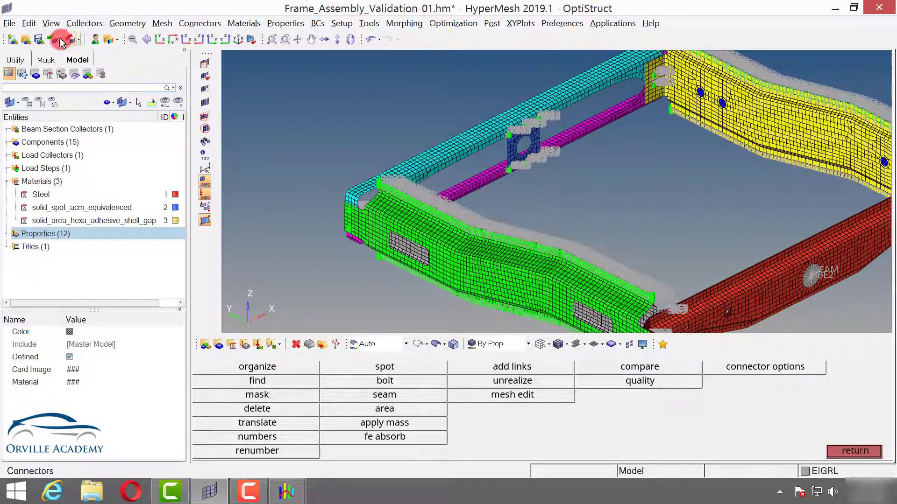
{"action": "left_click", "coordinate": [38, 43]}
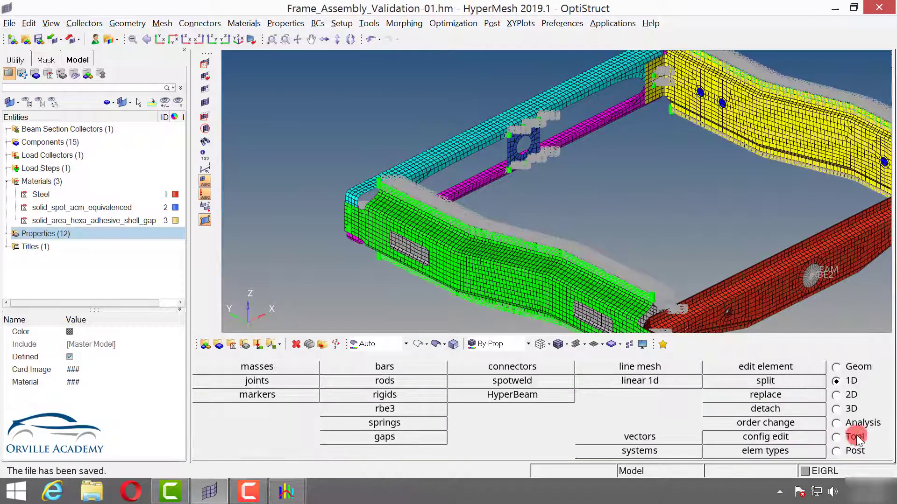
{"action": "left_click", "coordinate": [836, 422]}
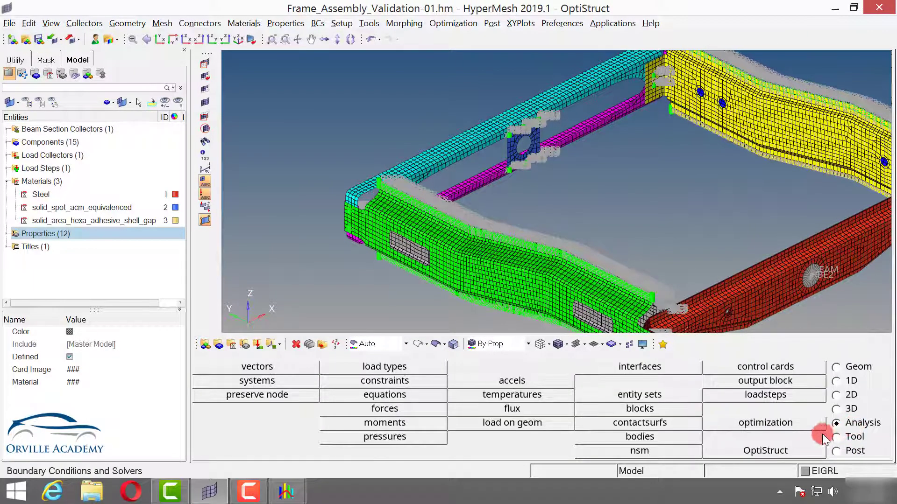
{"action": "left_click", "coordinate": [754, 451]}
{"action": "left_click", "coordinate": [837, 366]}
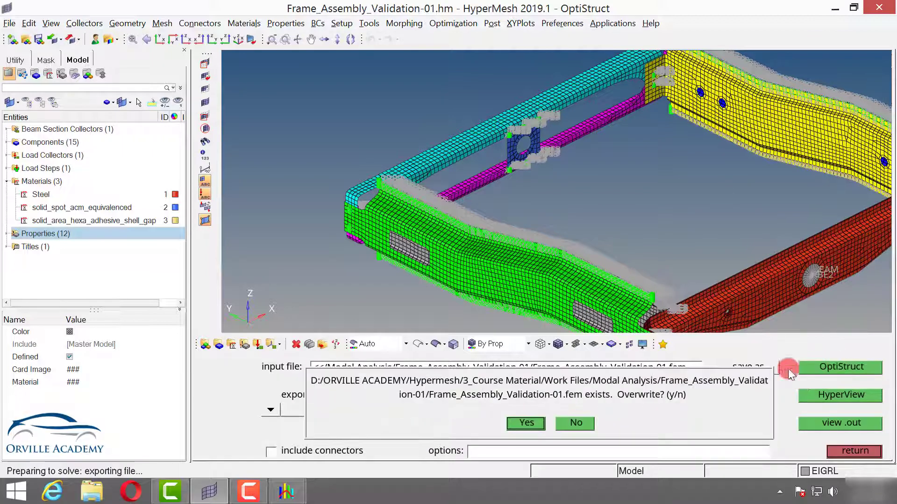
{"action": "left_click", "coordinate": [525, 420]}
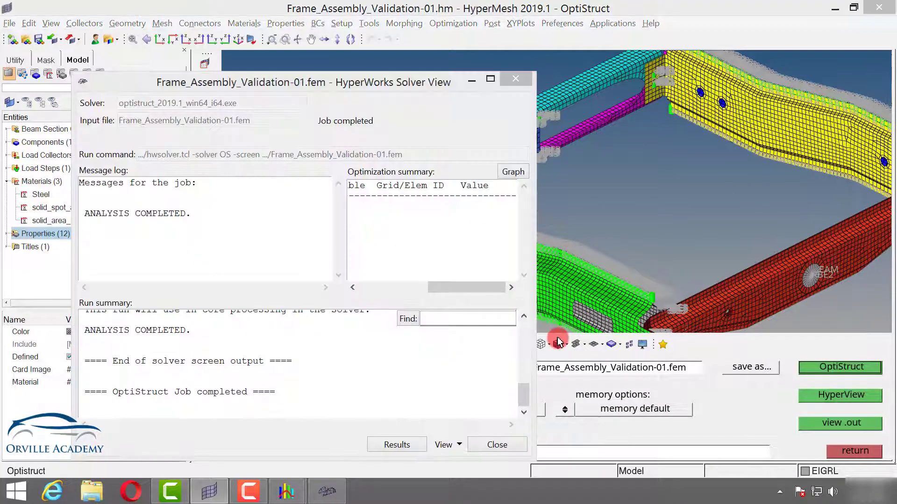
{"action": "left_click", "coordinate": [504, 444]}
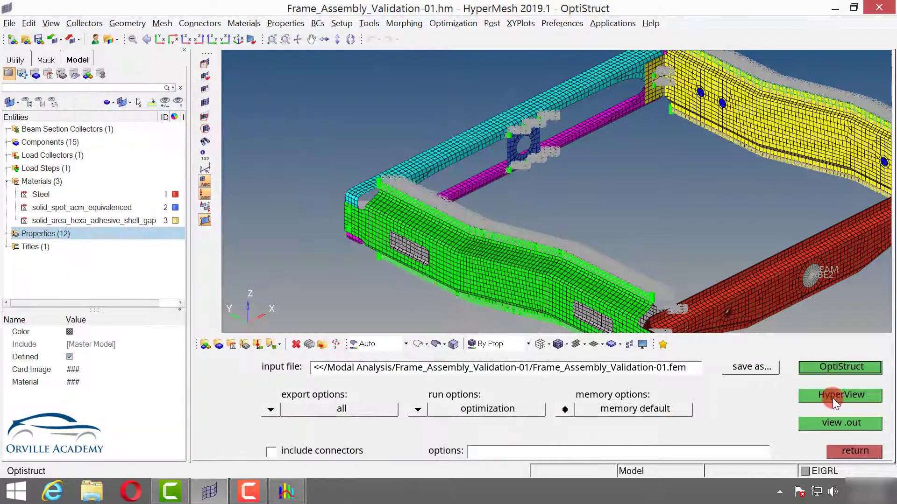
Open the new results in HyperView and contour the Eigen Mode (v) magnitude on the whole frame.
{"action": "left_click", "coordinate": [841, 395]}
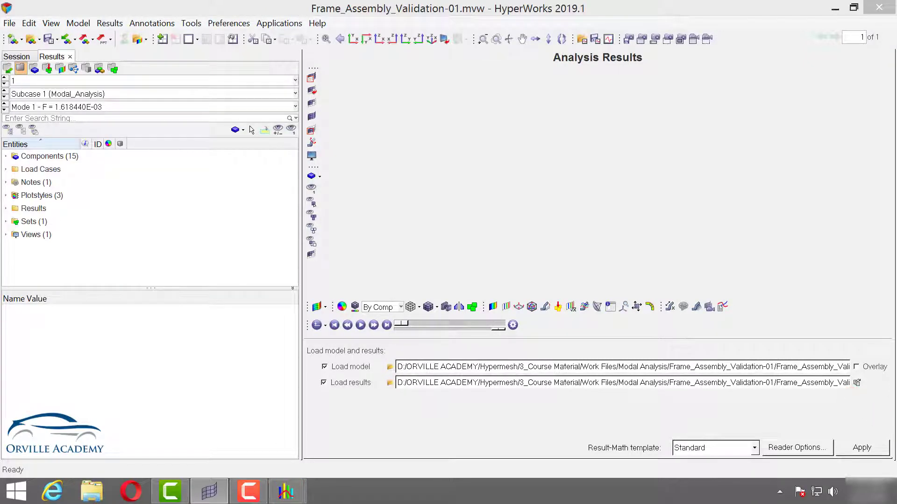
{"action": "left_click", "coordinate": [492, 308]}
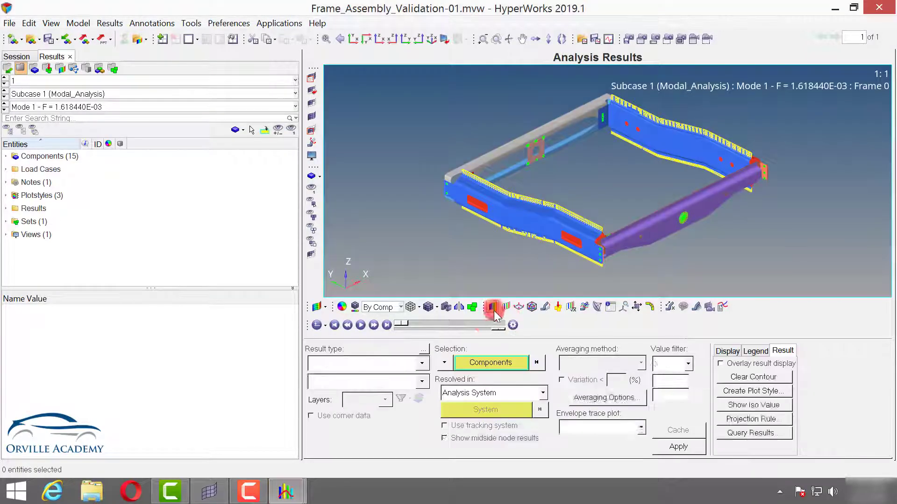
{"action": "left_click", "coordinate": [490, 363]}
{"action": "left_click", "coordinate": [464, 380]}
{"action": "left_click", "coordinate": [678, 447]}
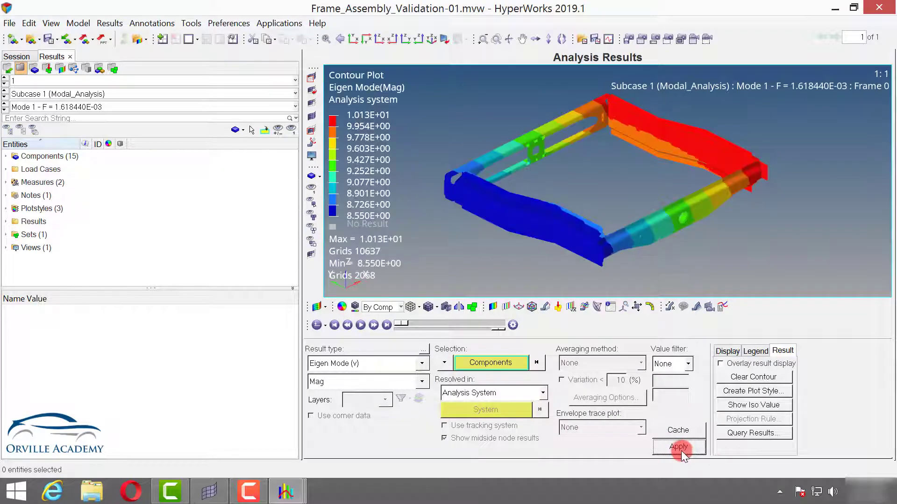
Set the deformed shape's uniform scale factor to 10 and enlarge the graphics area by narrowing the results browser.
{"action": "left_click", "coordinate": [650, 308]}
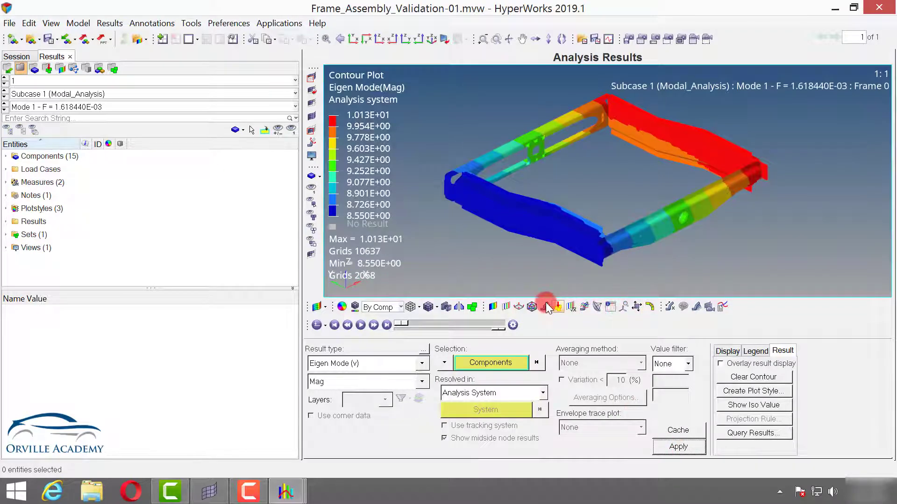
{"action": "double_click", "coordinate": [390, 417]}
{"action": "type", "text": "1"}
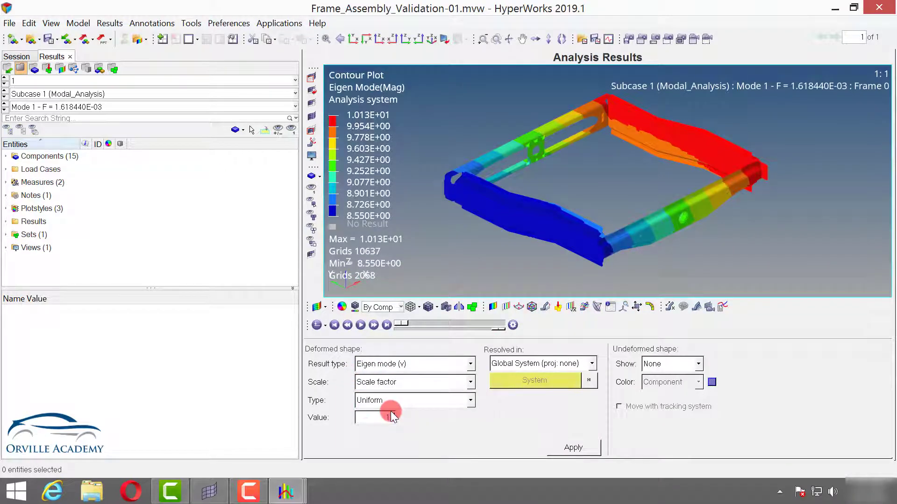
{"action": "type", "text": "0"}
{"action": "left_click", "coordinate": [566, 446]}
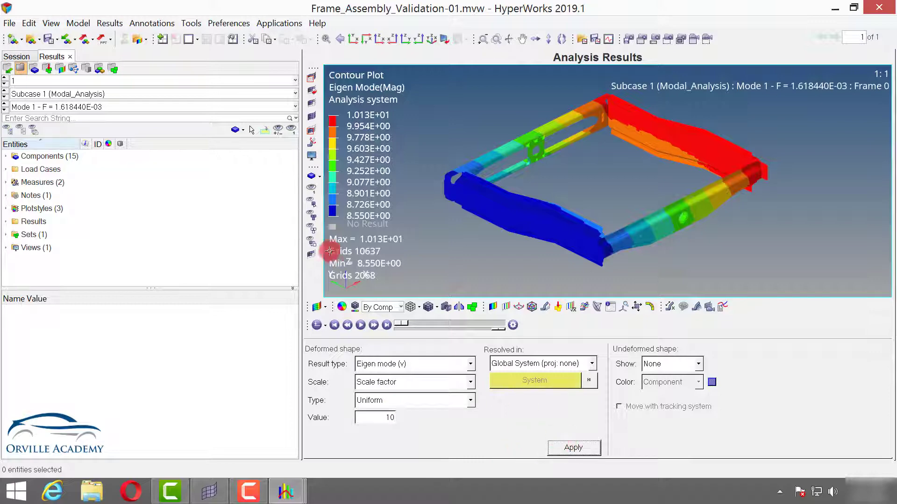
{"action": "left_click_drag", "start_coordinate": [211, 214], "coordinate": [209, 214]}
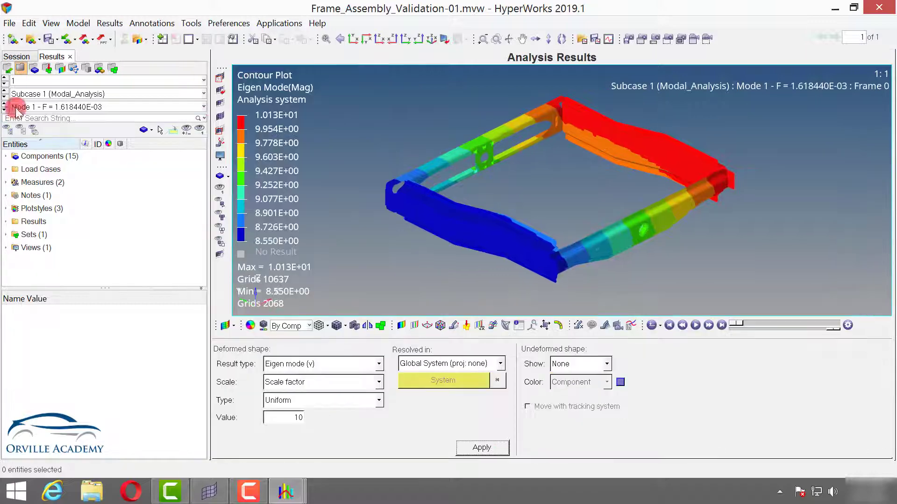
Animate the Mode 7 shape and examine Modes 7 to 10 for loose connections between the cross members and side rails.
{"action": "left_click", "coordinate": [202, 107]}
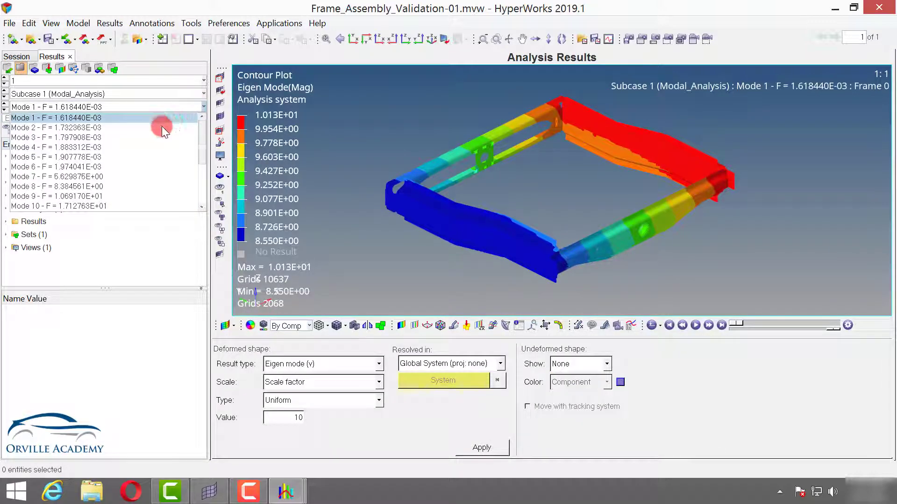
{"action": "left_click", "coordinate": [57, 175]}
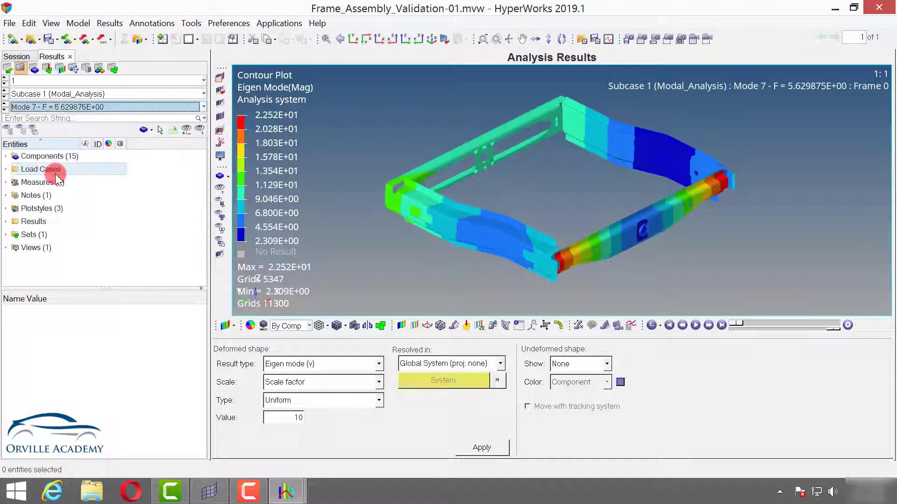
{"action": "left_click", "coordinate": [695, 326]}
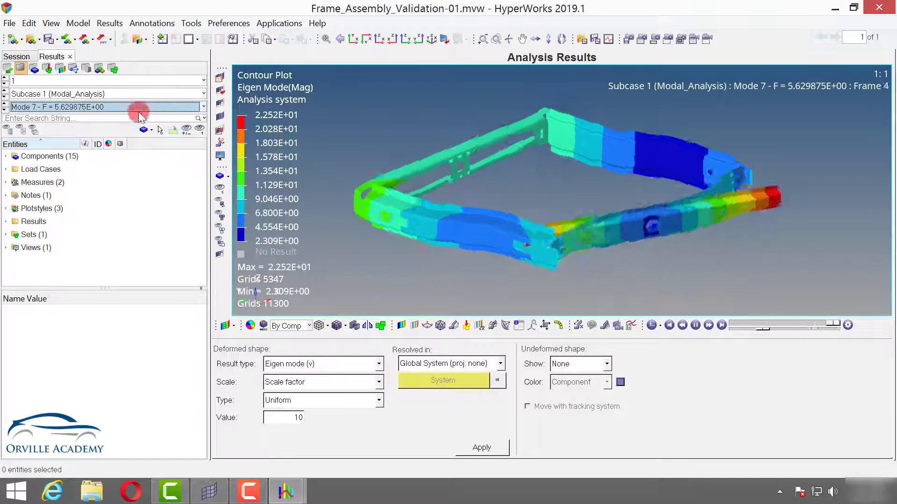
{"action": "left_click", "coordinate": [4, 108]}
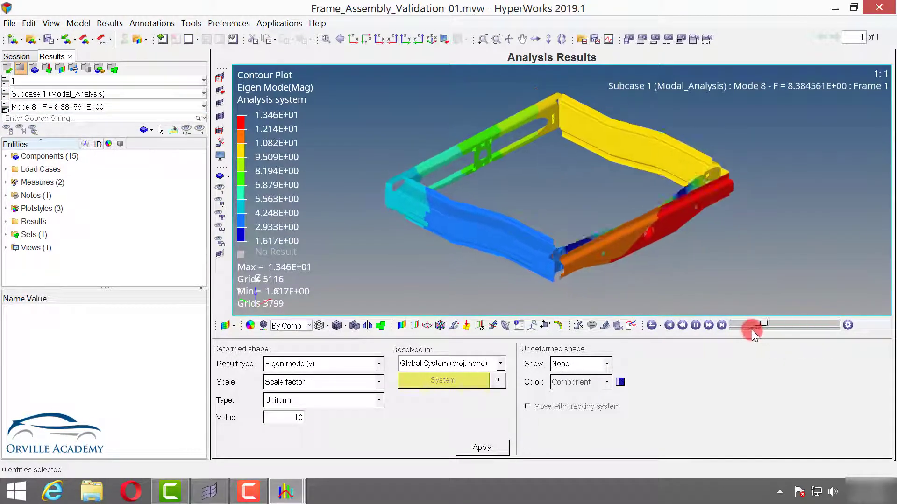
{"action": "left_click", "coordinate": [5, 110]}
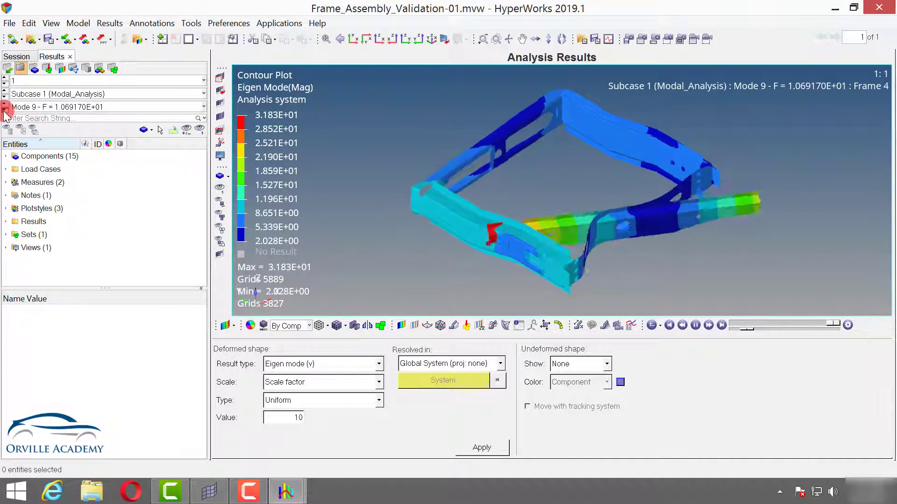
{"action": "left_click", "coordinate": [5, 110]}
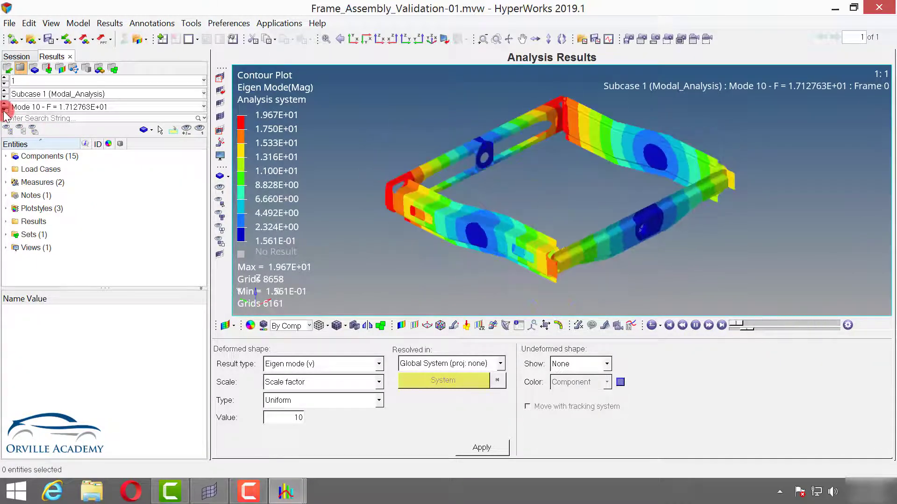
Examine the animated shapes of Modes 11 to 14, checking the front cross member and the rear middle bracket.
{"action": "left_click", "coordinate": [5, 111]}
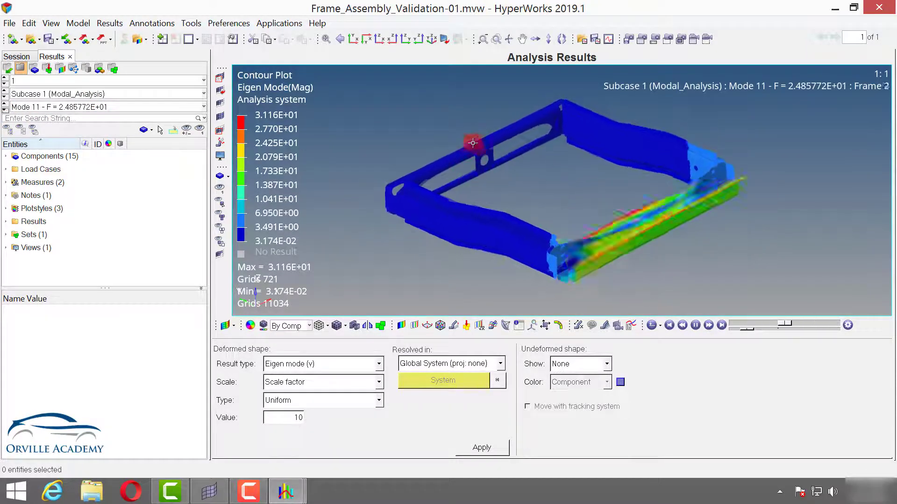
{"action": "left_click", "coordinate": [5, 111]}
{"action": "left_click", "coordinate": [5, 110]}
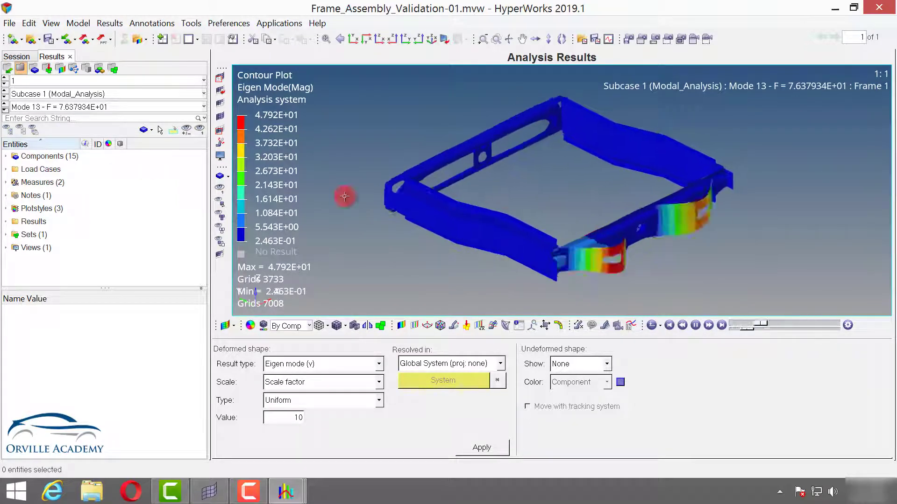
{"action": "left_click", "coordinate": [7, 110]}
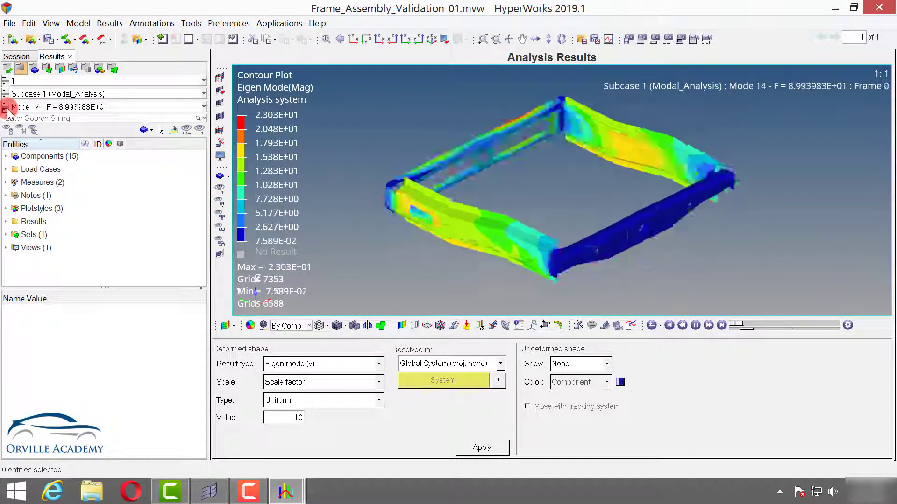
Examine the animated Mode 15 and 16 shapes at the rear cross members and their middle bracket, slowing the animation down.
{"action": "left_click", "coordinate": [7, 110]}
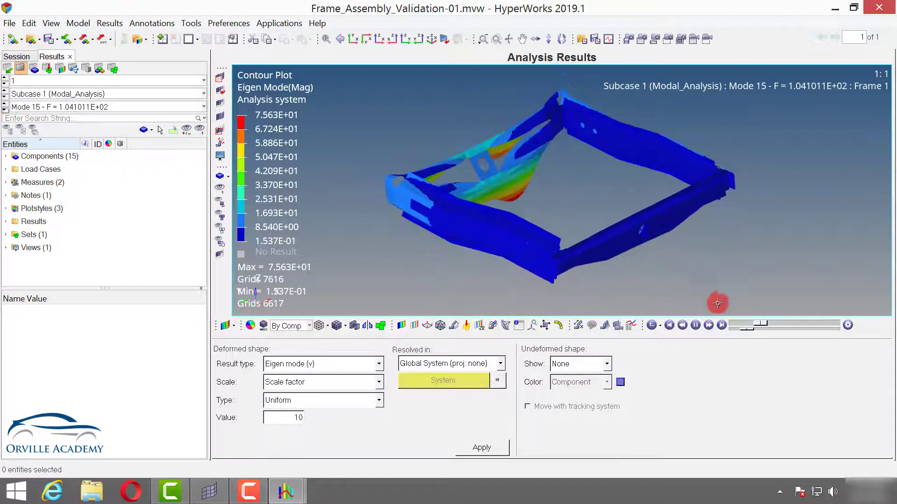
{"action": "left_click", "coordinate": [741, 327]}
{"action": "left_click_drag", "start_coordinate": [740, 330], "coordinate": [722, 329]}
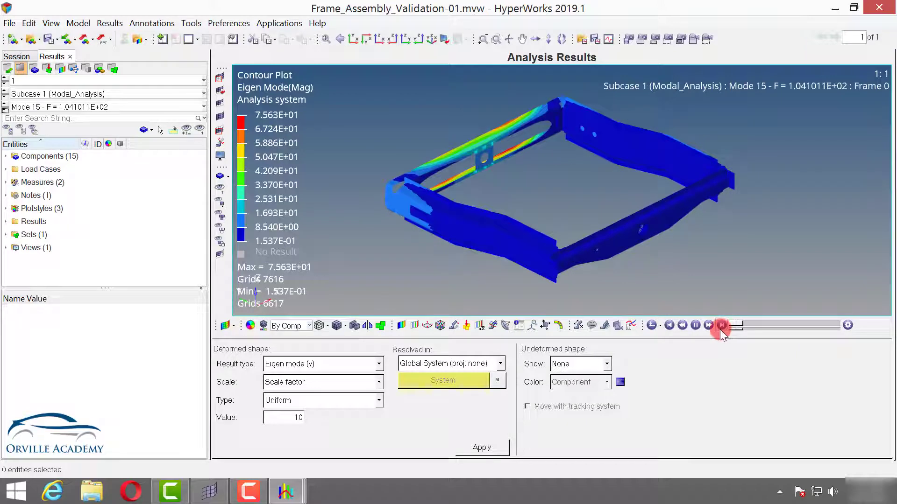
{"action": "left_click", "coordinate": [486, 131]}
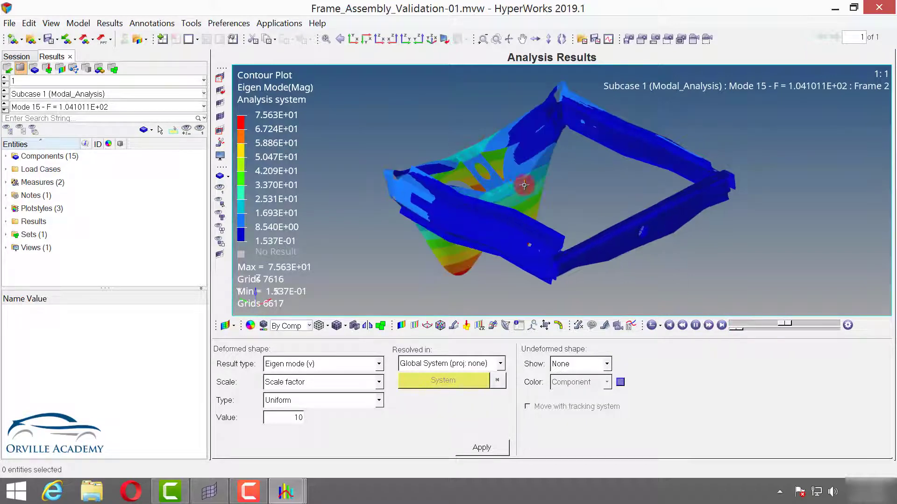
{"action": "left_click_drag", "start_coordinate": [524, 185], "coordinate": [482, 172]}
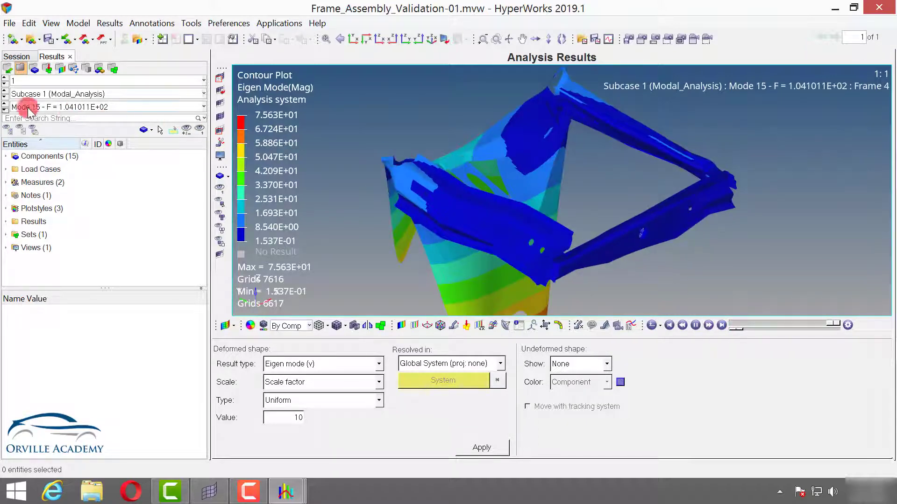
{"action": "left_click", "coordinate": [5, 110]}
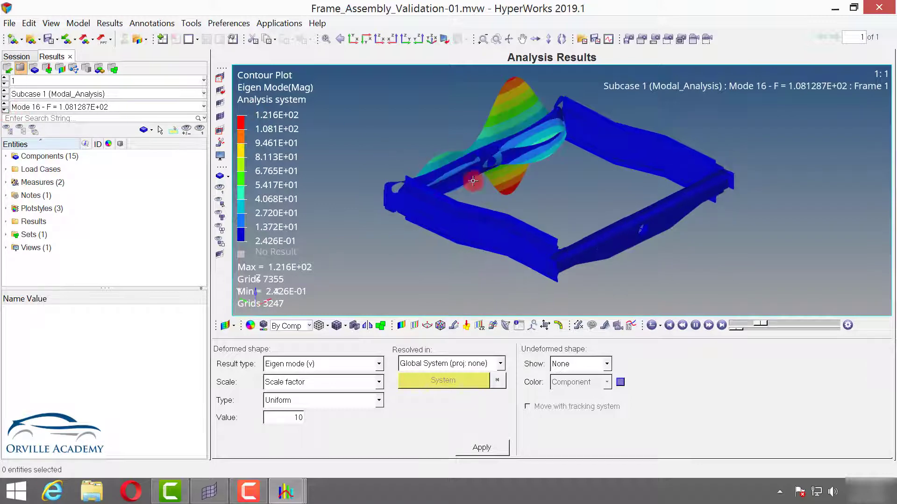
{"action": "mouse_move", "coordinate": [760, 314]}
{"action": "left_mouse_down"}
{"action": "mouse_move", "coordinate": [710, 321]}
{"action": "mouse_move", "coordinate": [693, 296]}
{"action": "left_mouse_up"}
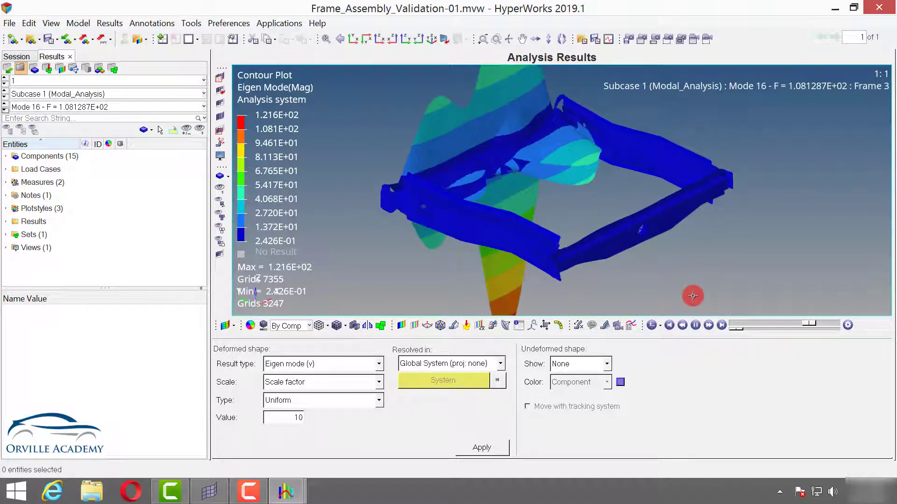